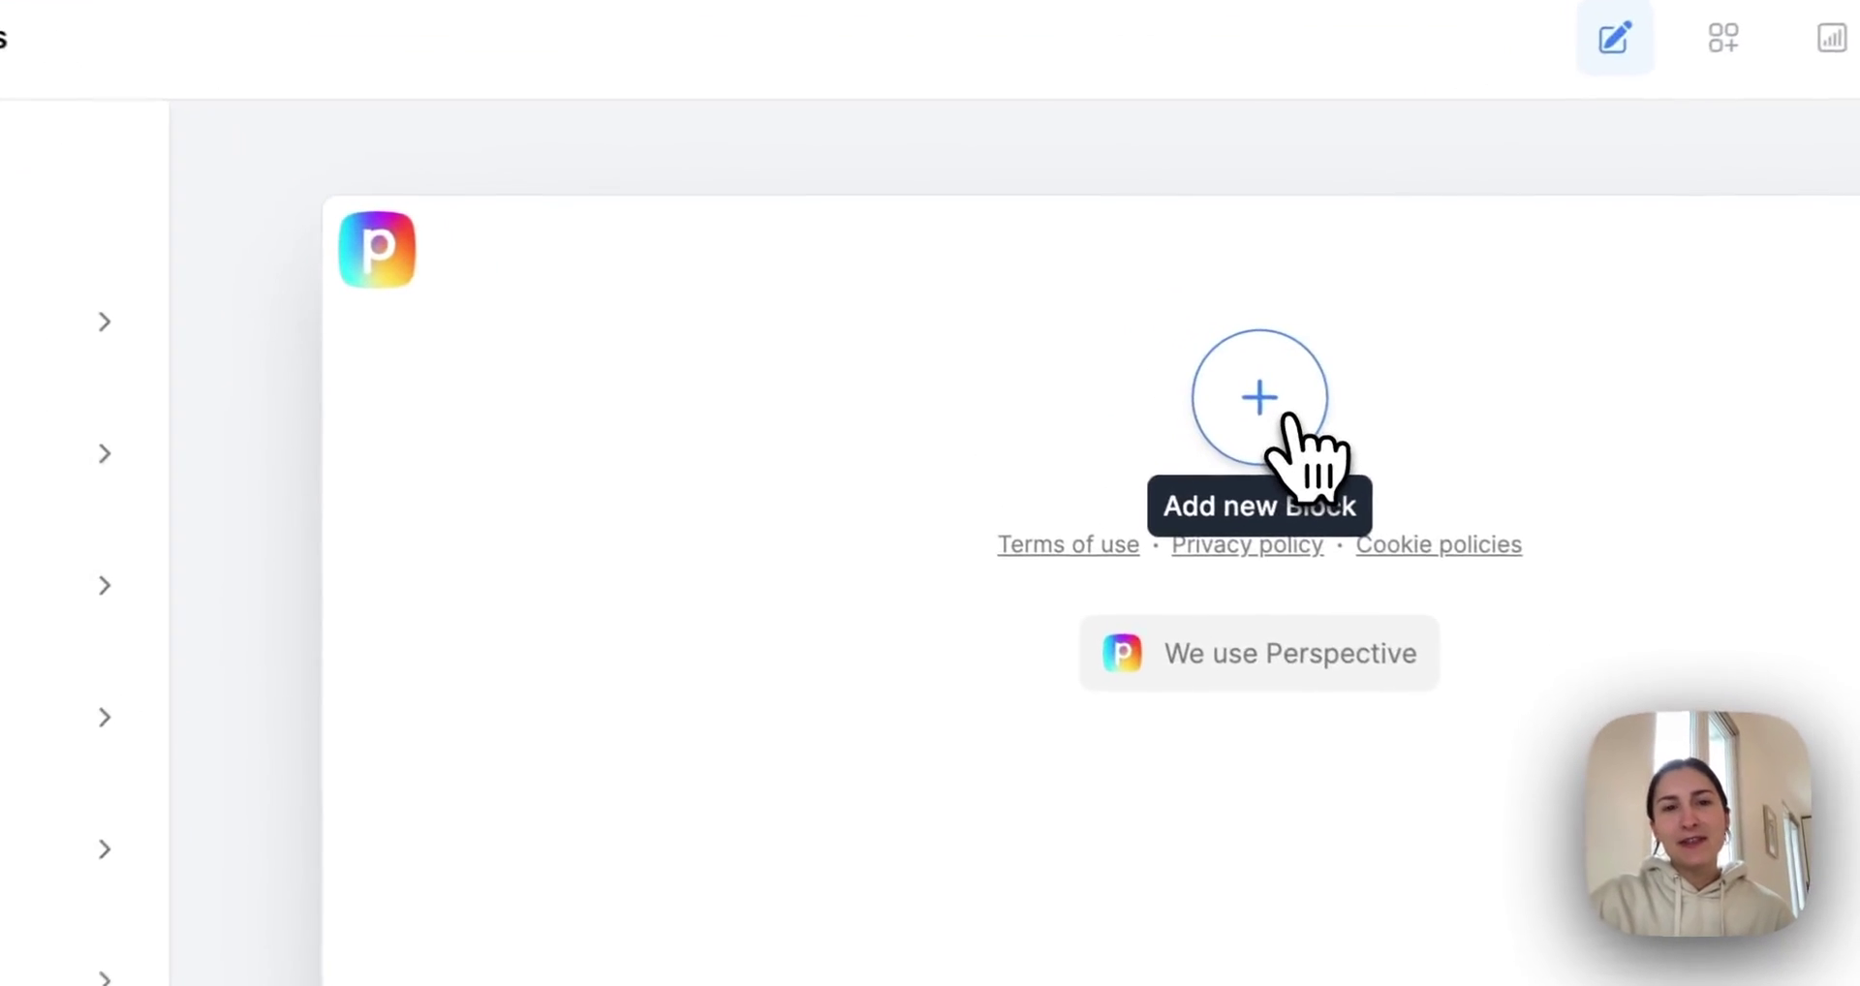
# Add an HTML embed block from the Embeds library to the untitled page.
pyautogui.click(1285, 415)
pyautogui.click(571, 567)
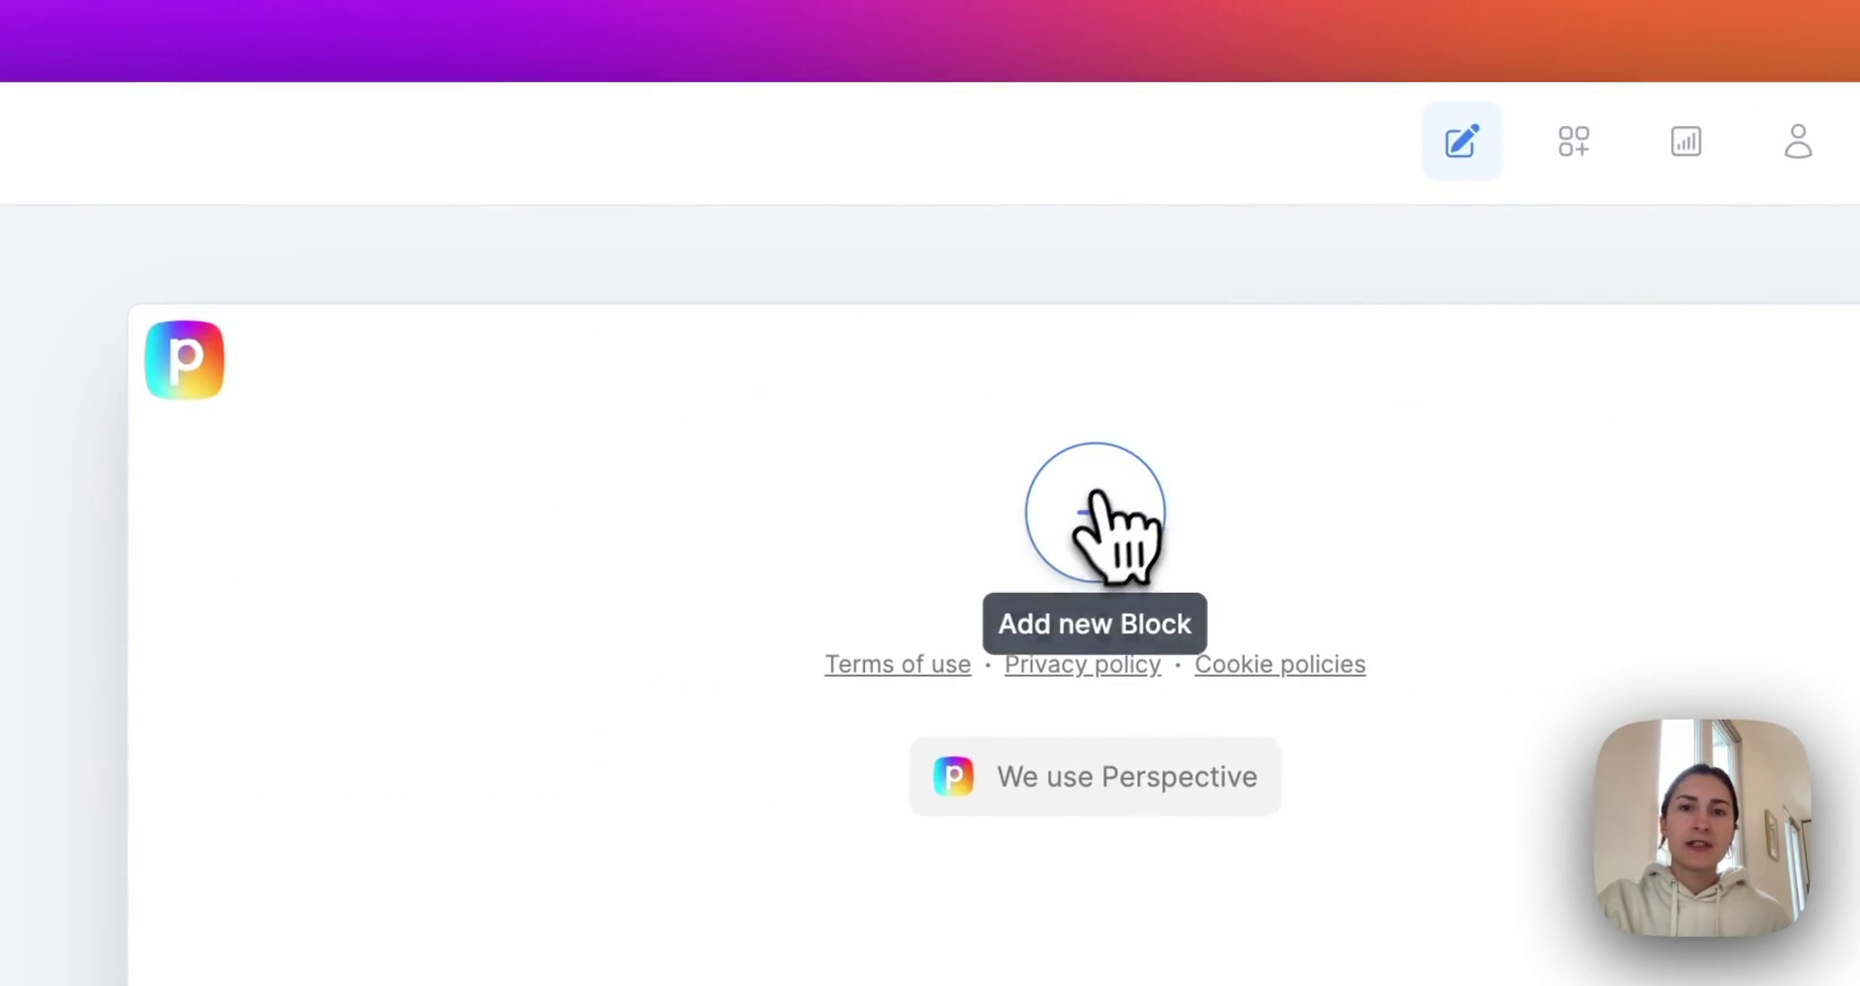
pyautogui.click(1094, 513)
pyautogui.click(494, 596)
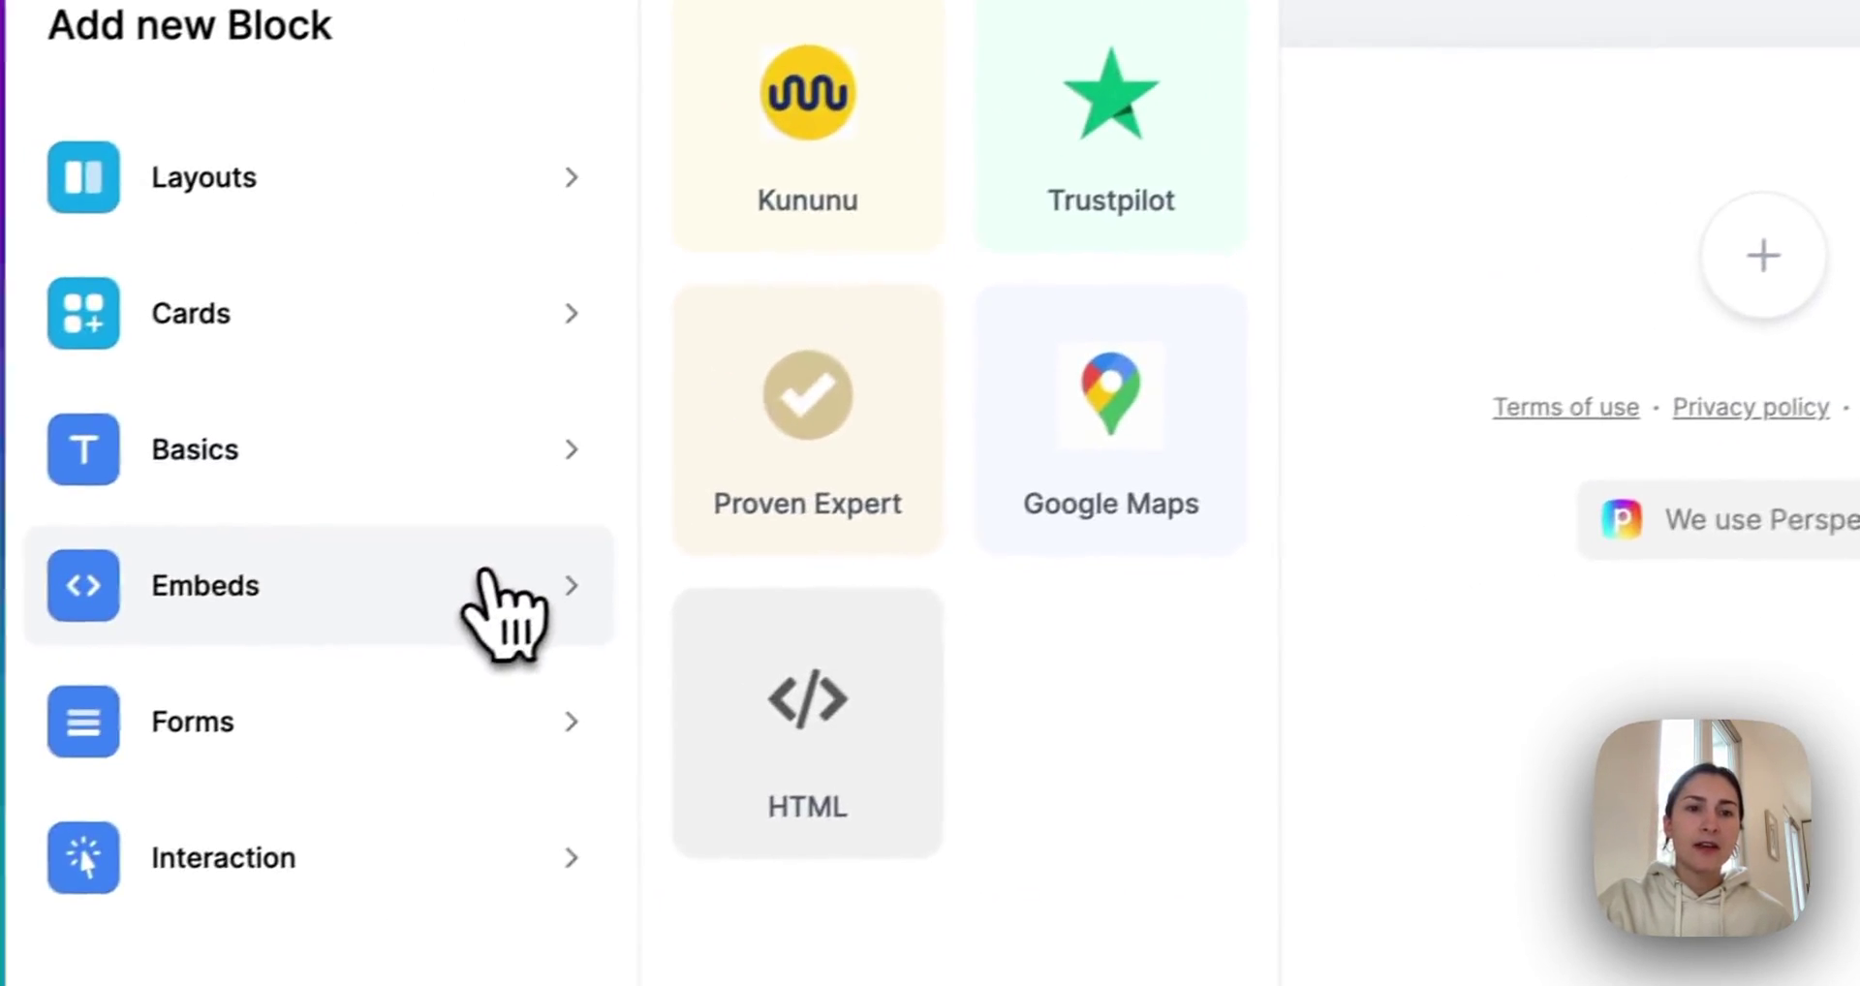
pyautogui.click(818, 745)
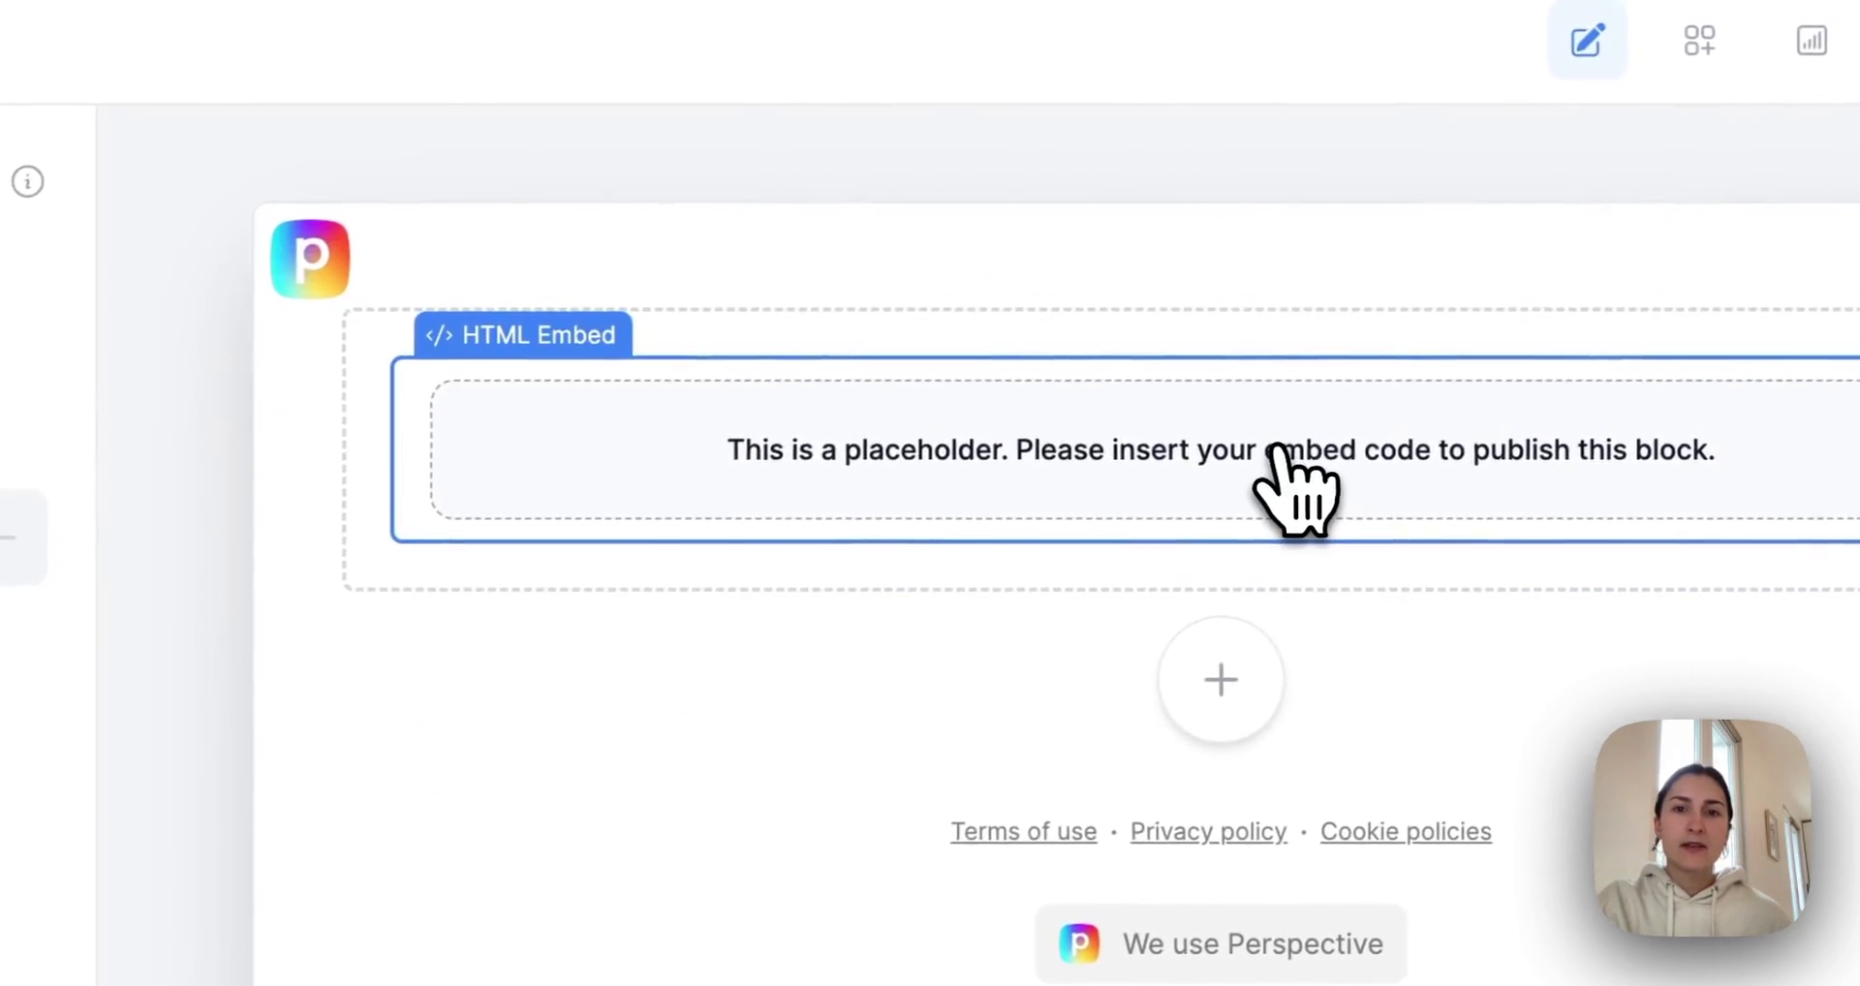
# Leave the embed code empty, keep the content uncentered, and reduce the block's bottom padding.
pyautogui.click(218, 426)
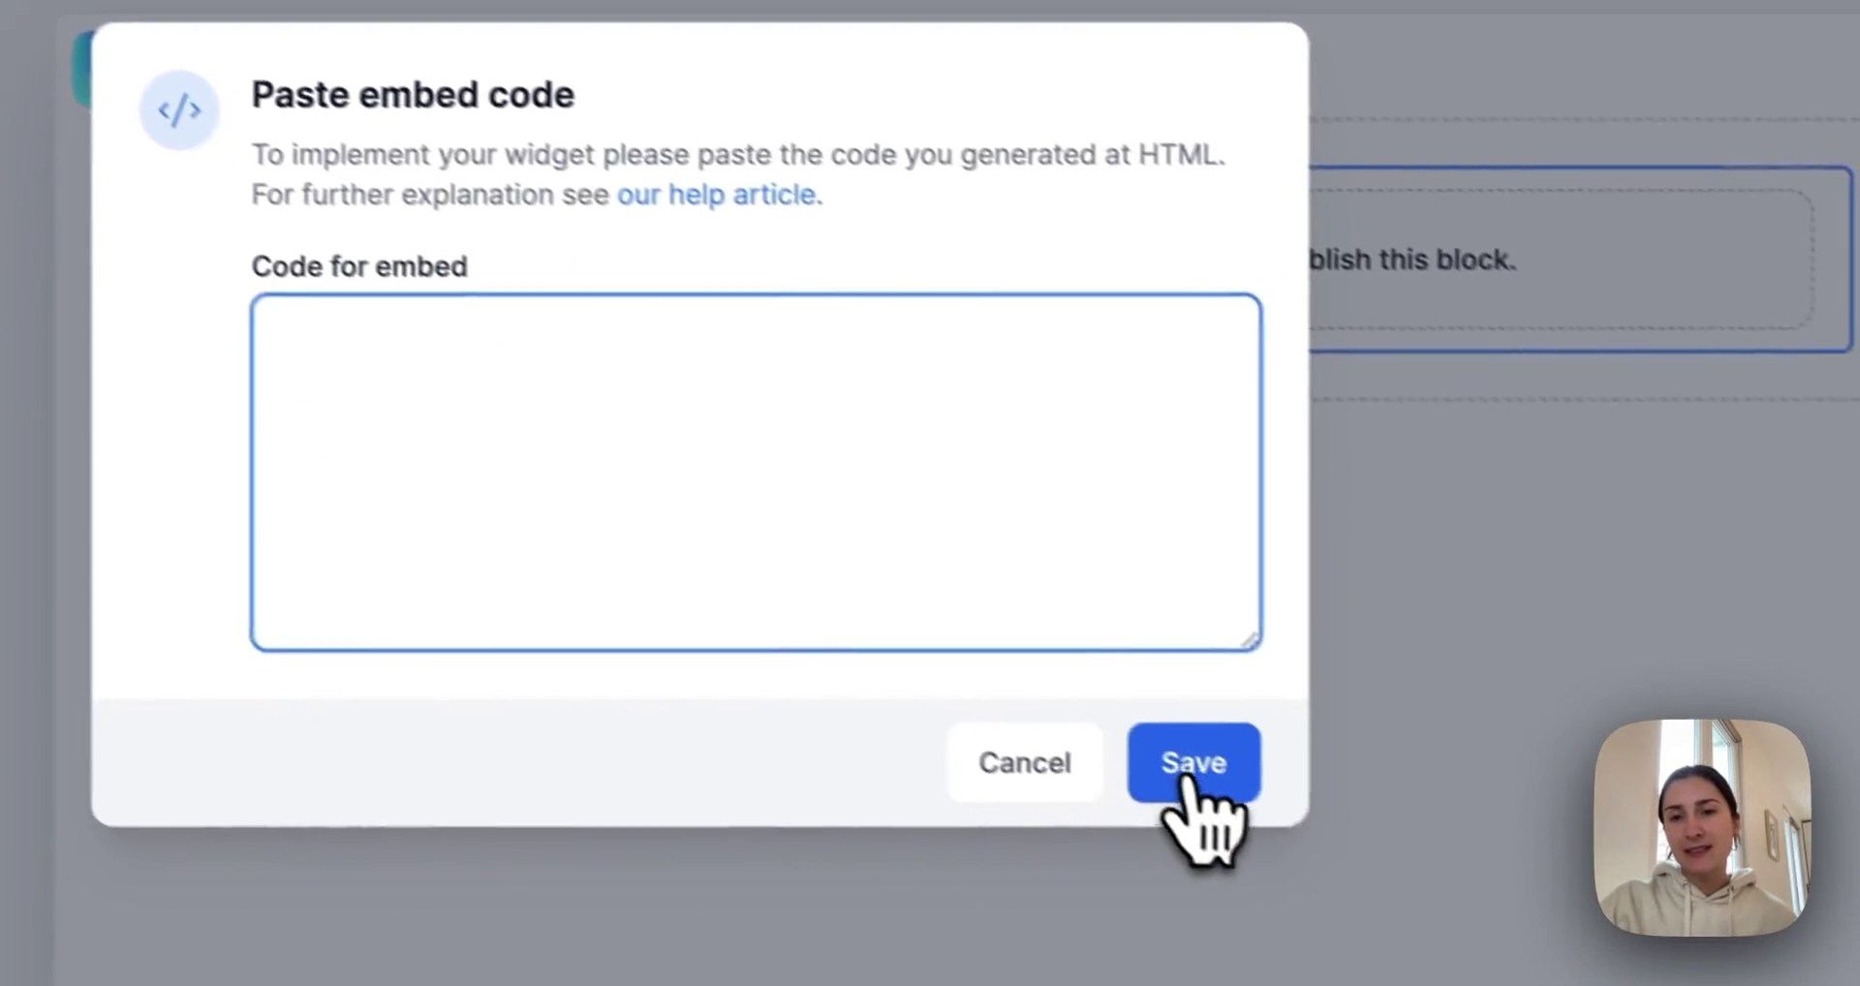
pyautogui.click(1027, 762)
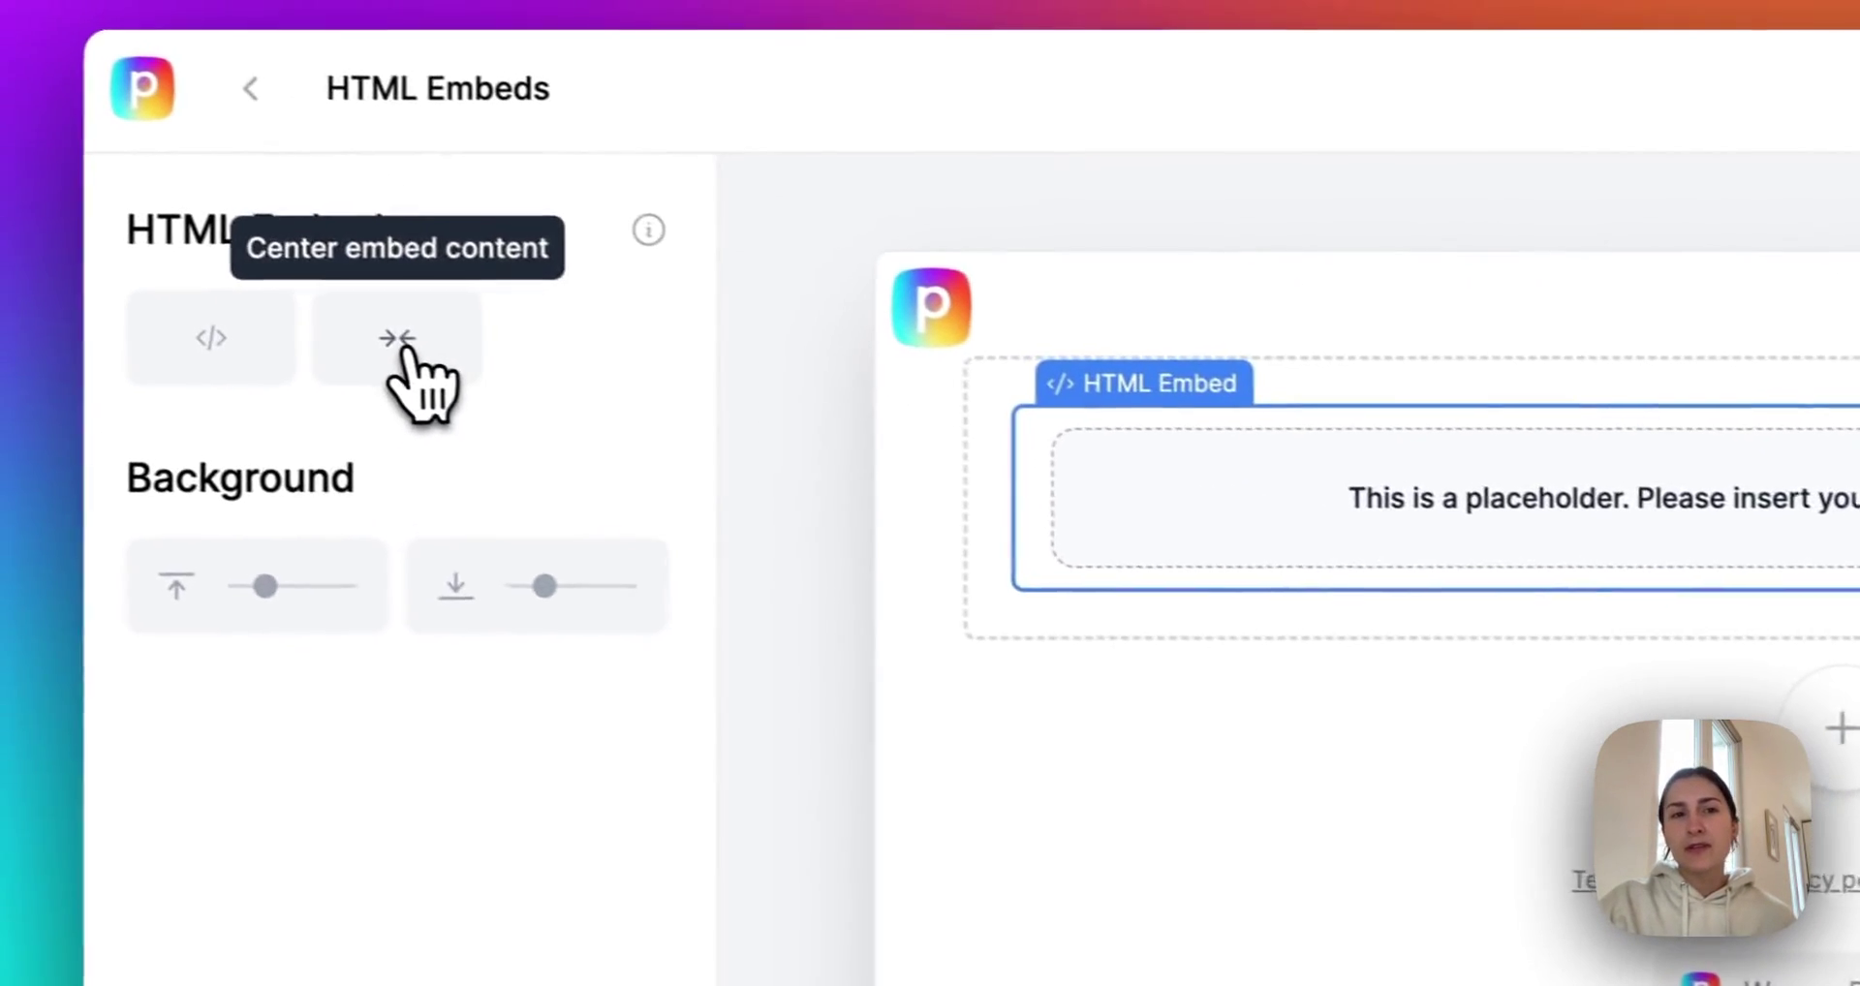
pyautogui.click(413, 352)
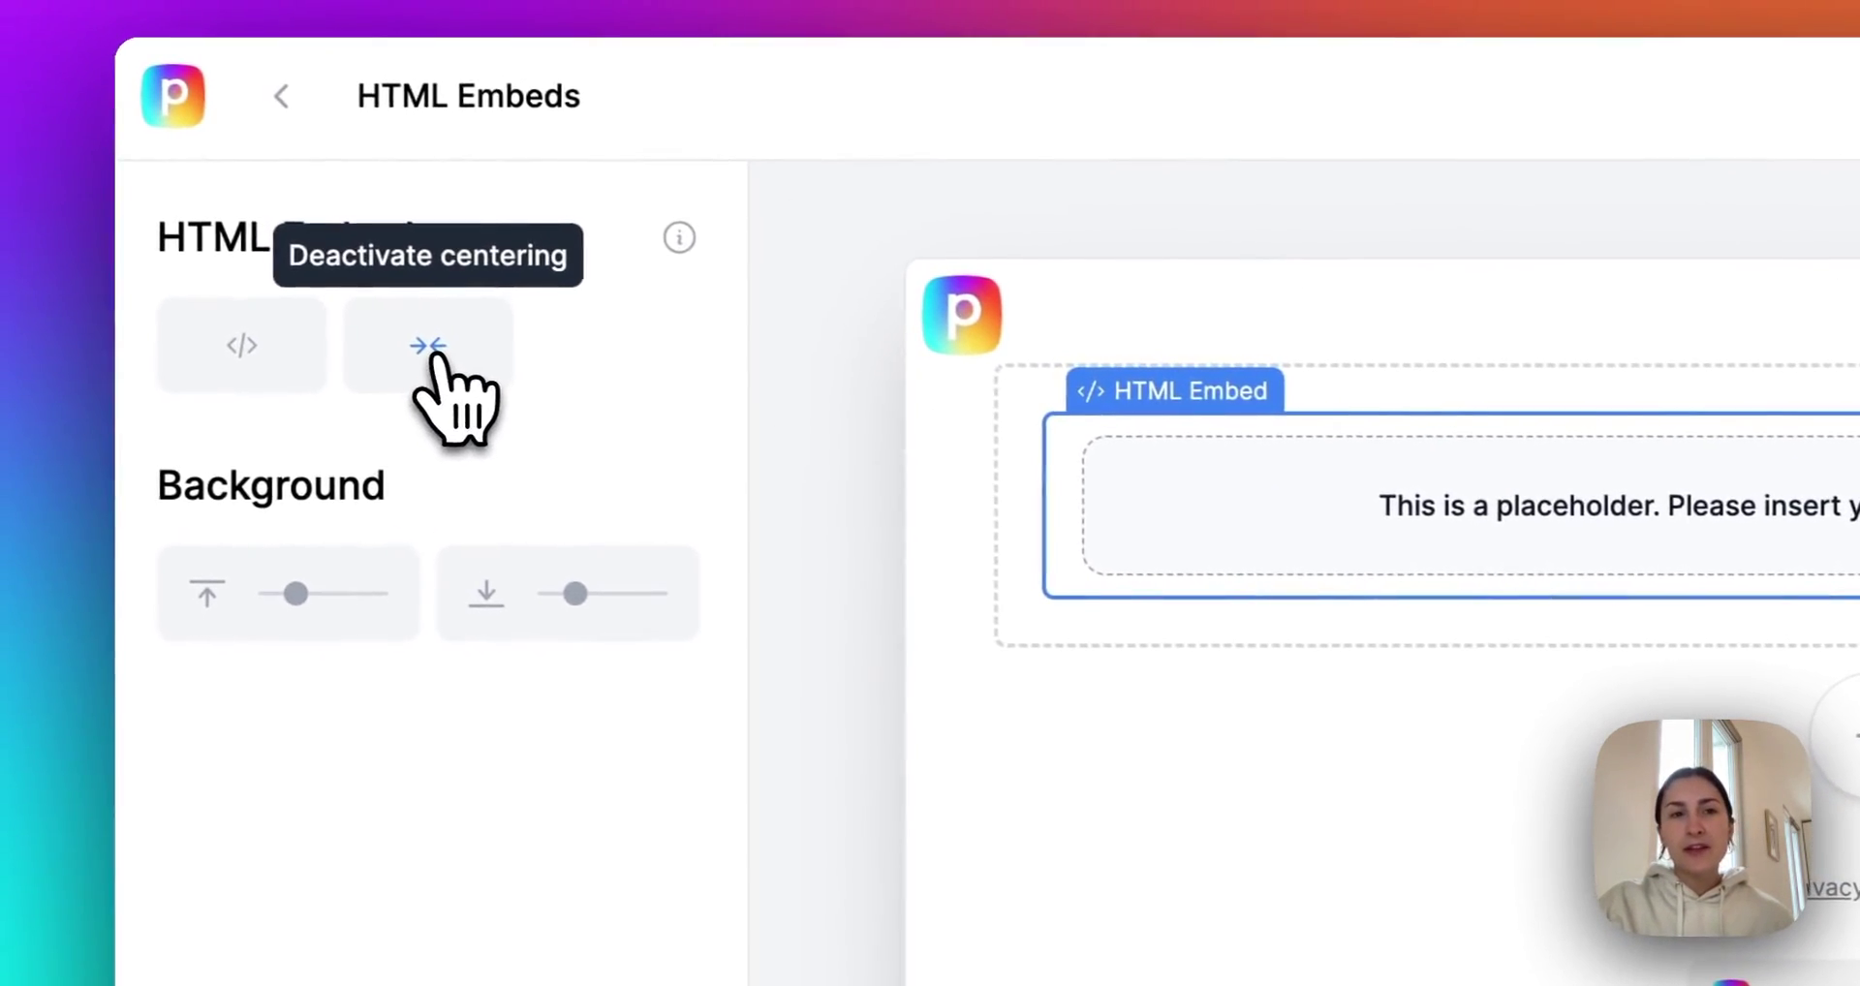
pyautogui.click(432, 357)
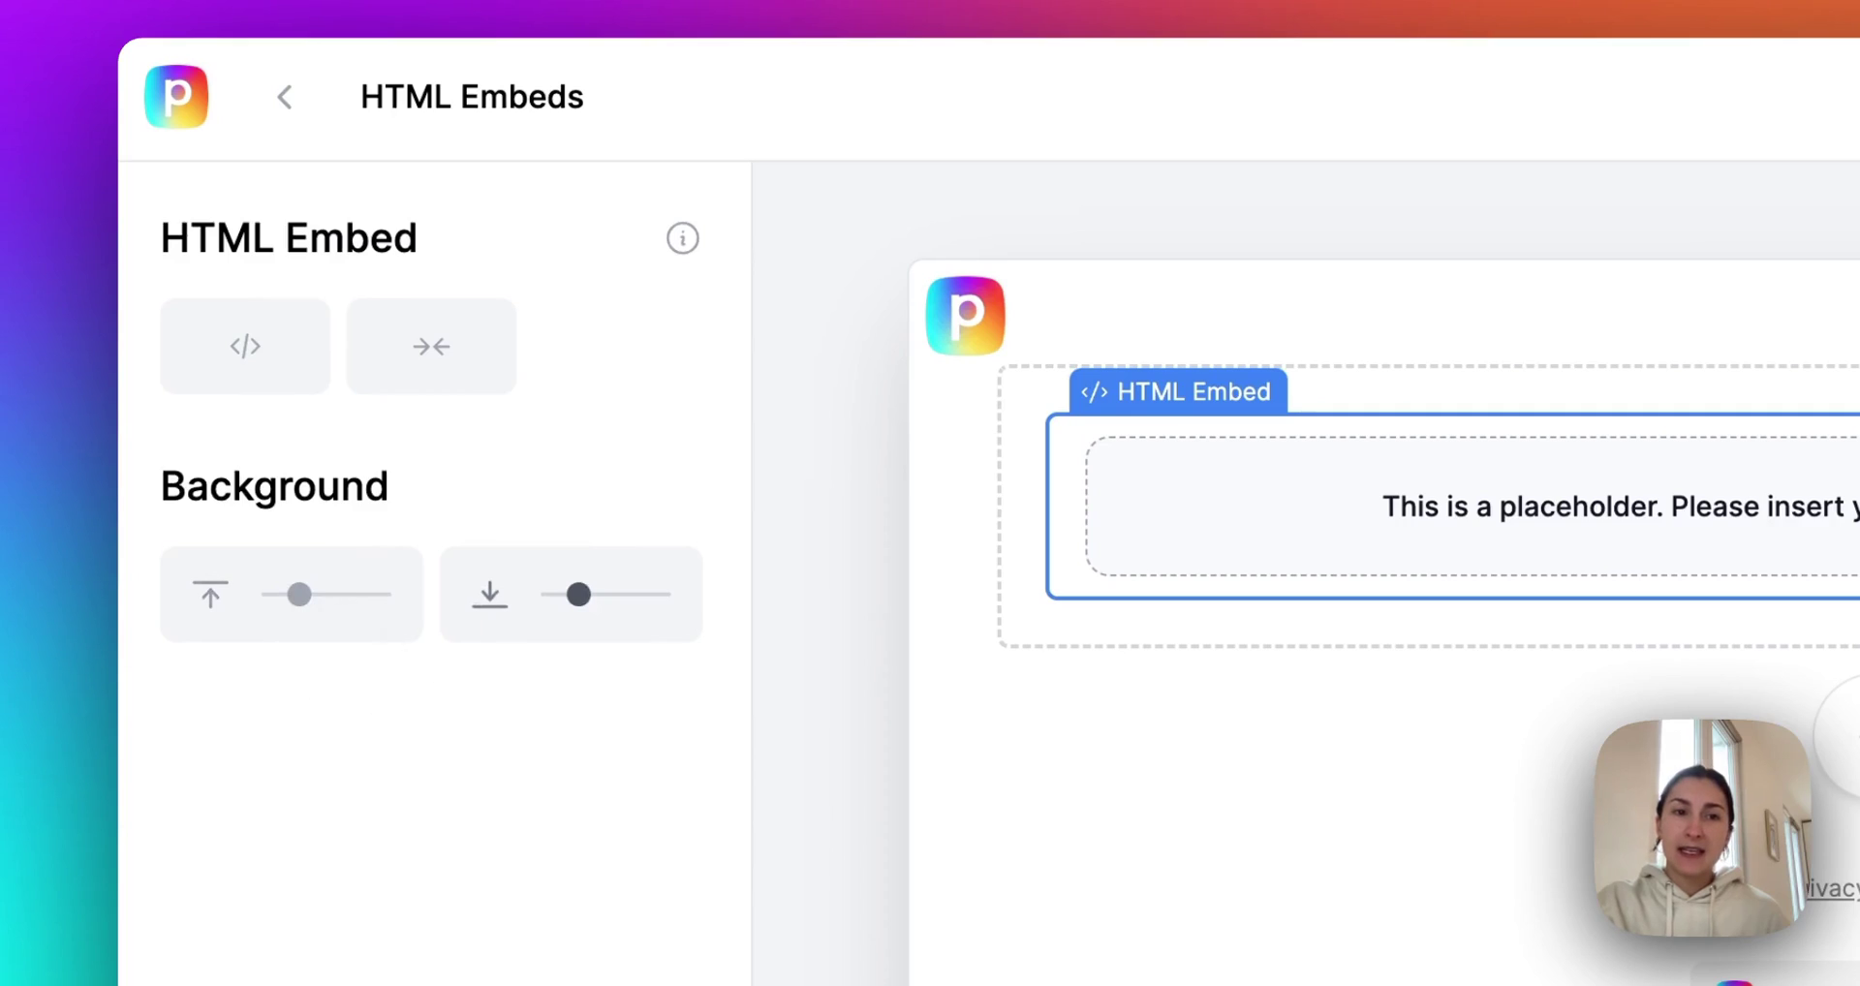
pyautogui.moveTo(578, 594); pyautogui.dragTo(552, 594)
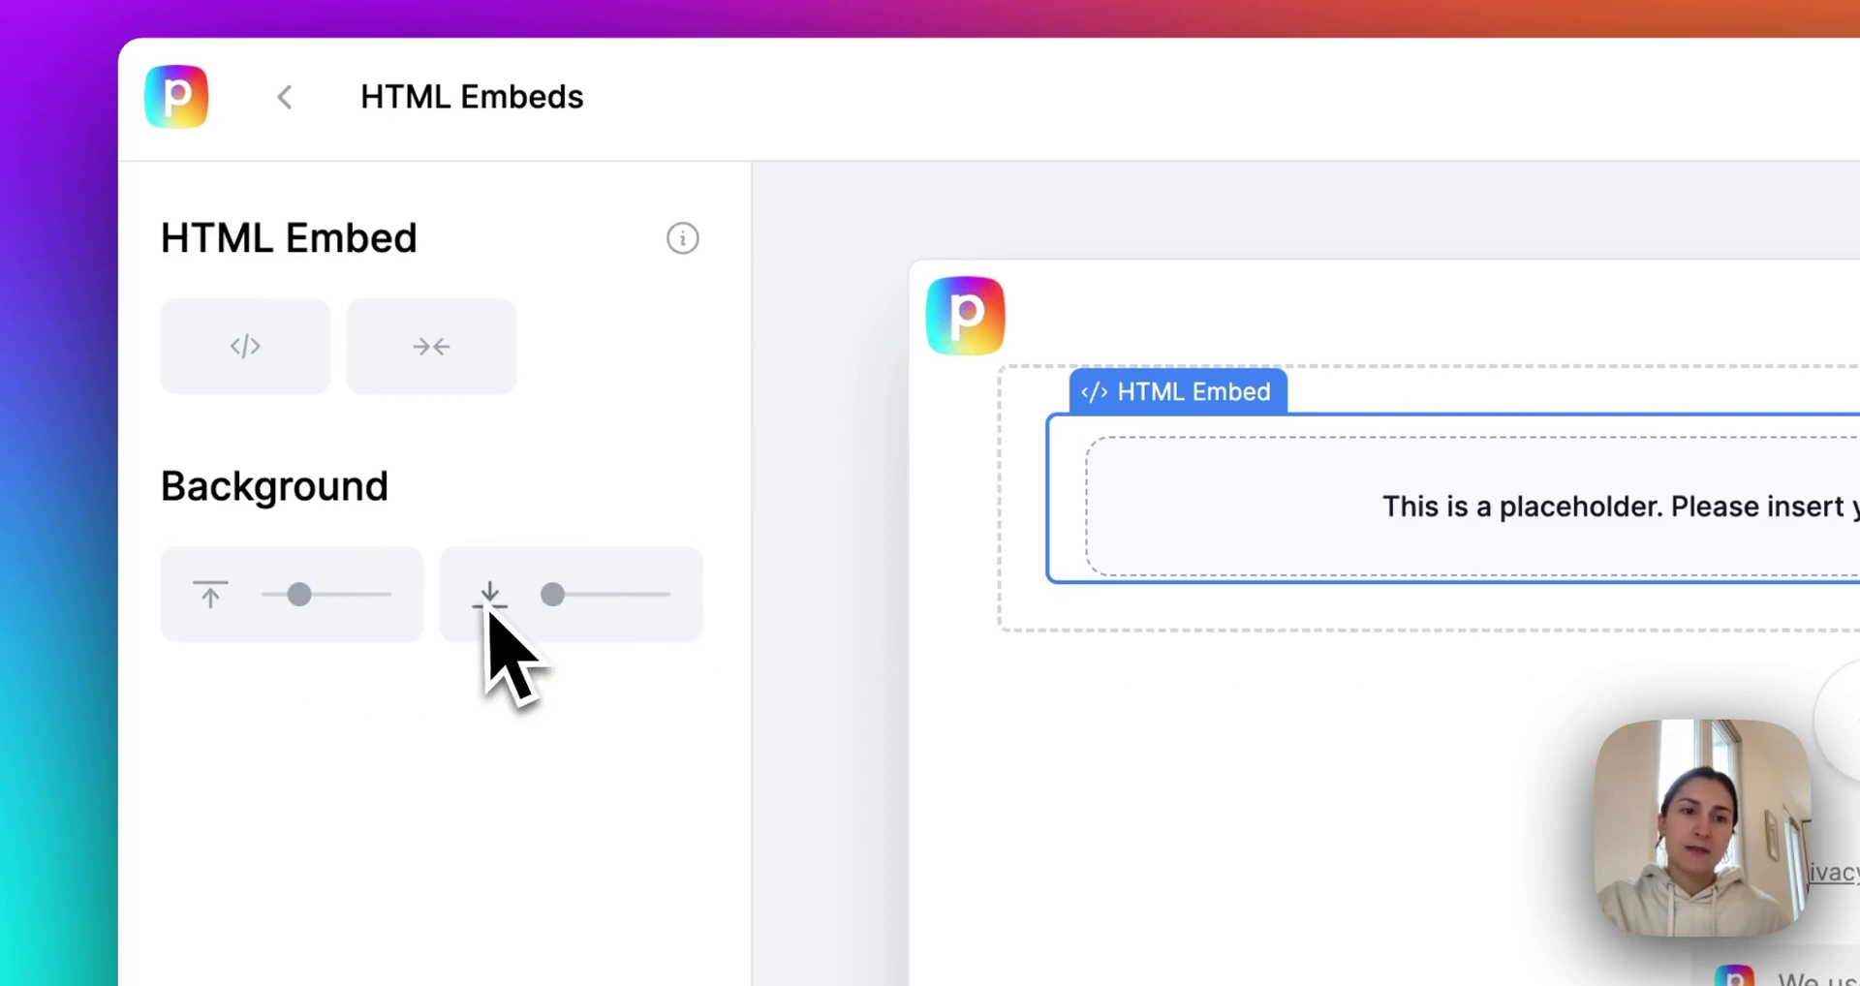
pyautogui.click(800, 368)
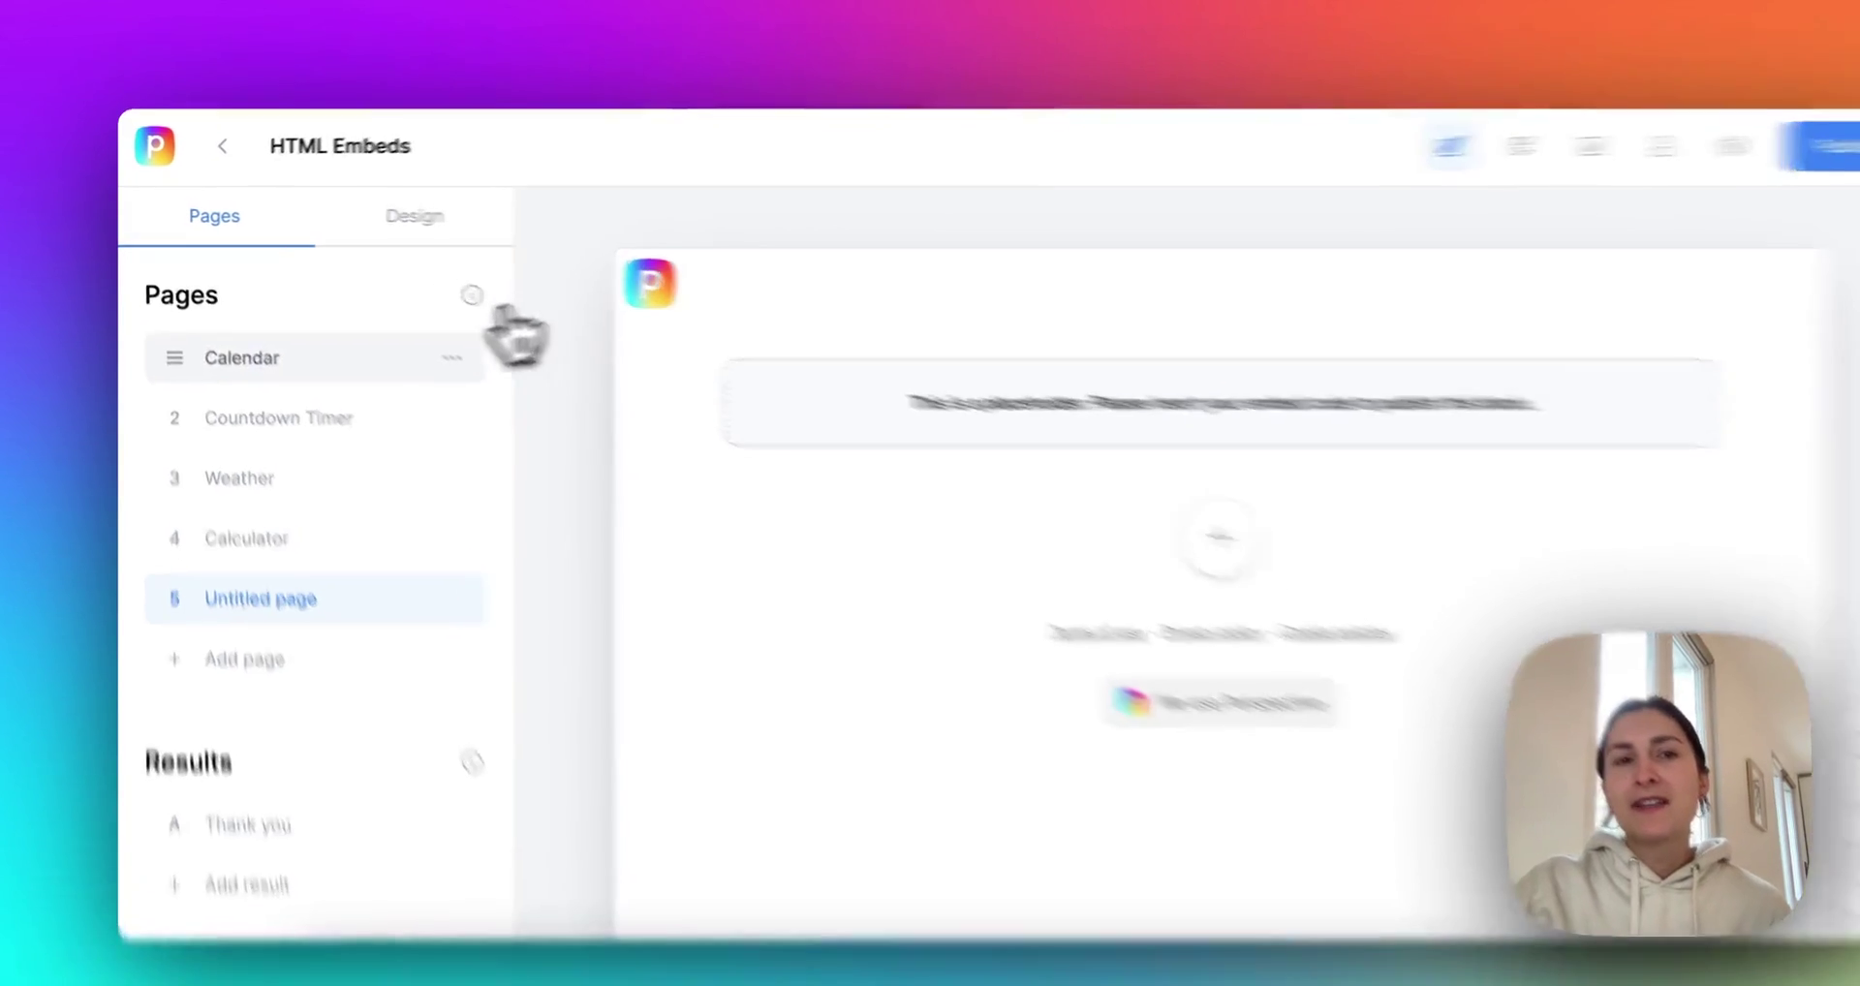
# Review the booking embed on the Calendar page and the webinar countdown on the Countdown Timer page.
pyautogui.click(339, 341)
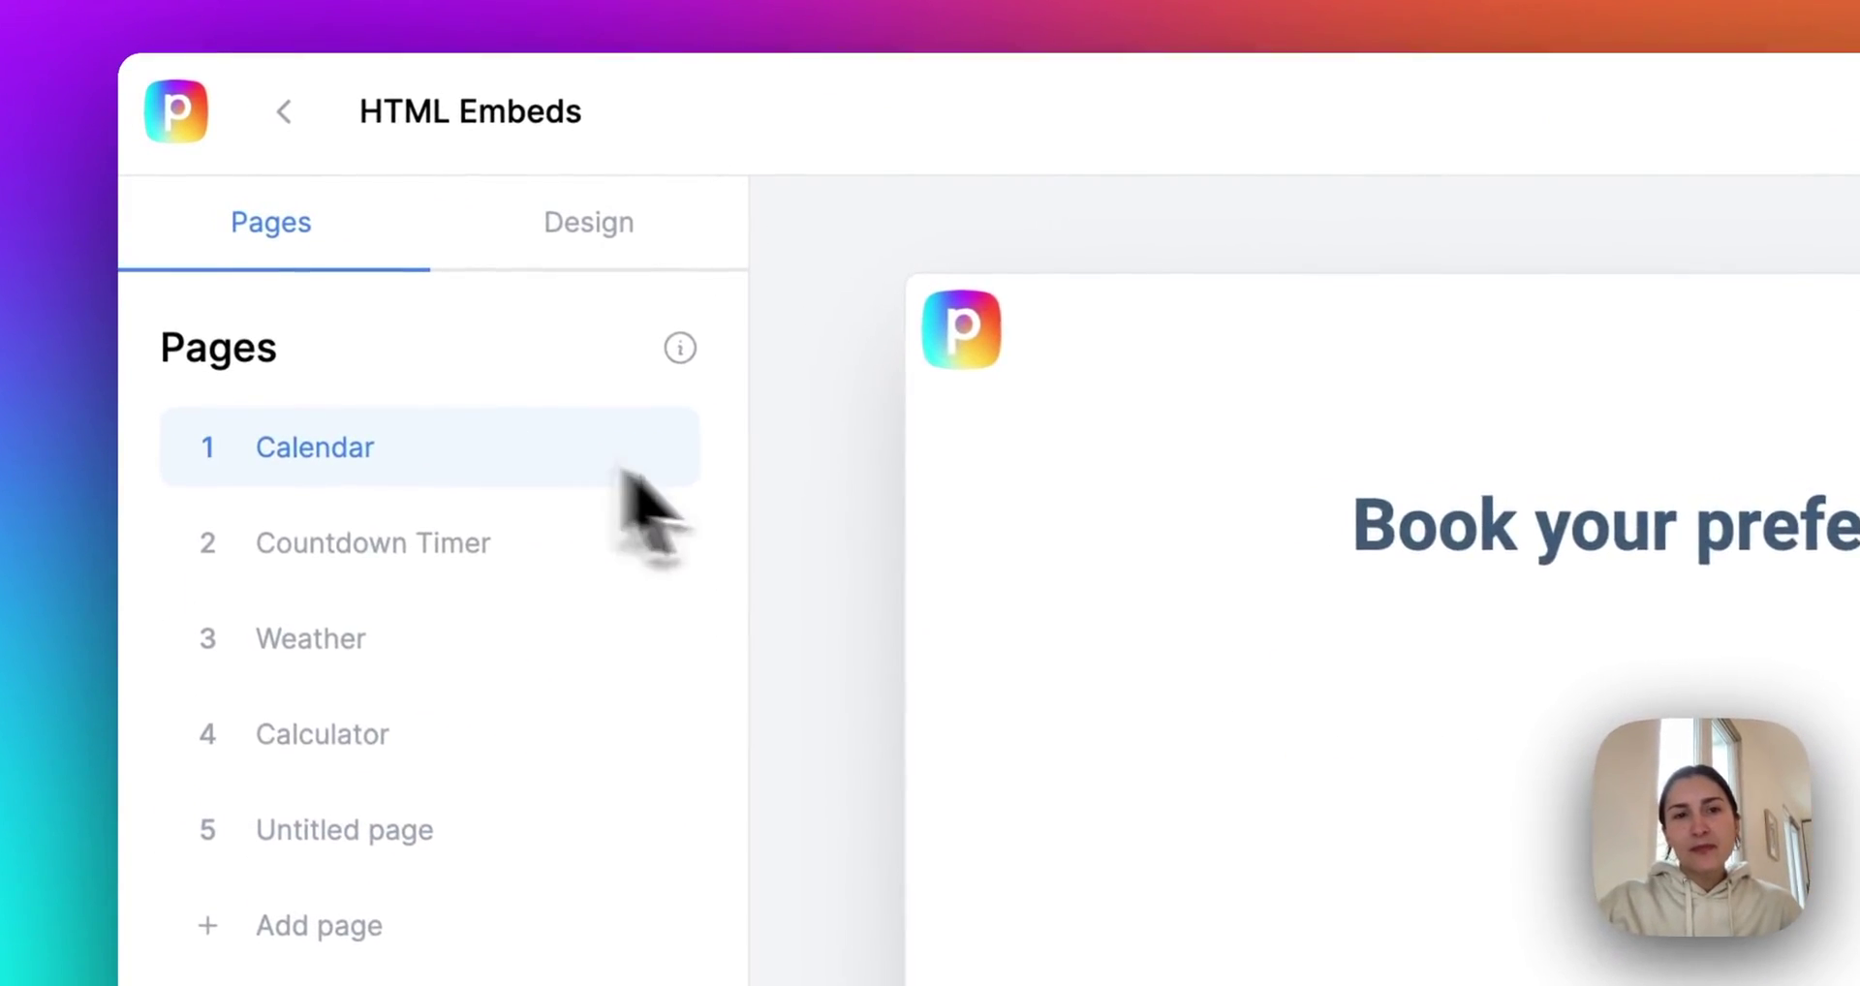
pyautogui.scroll(-5, 858, 567)
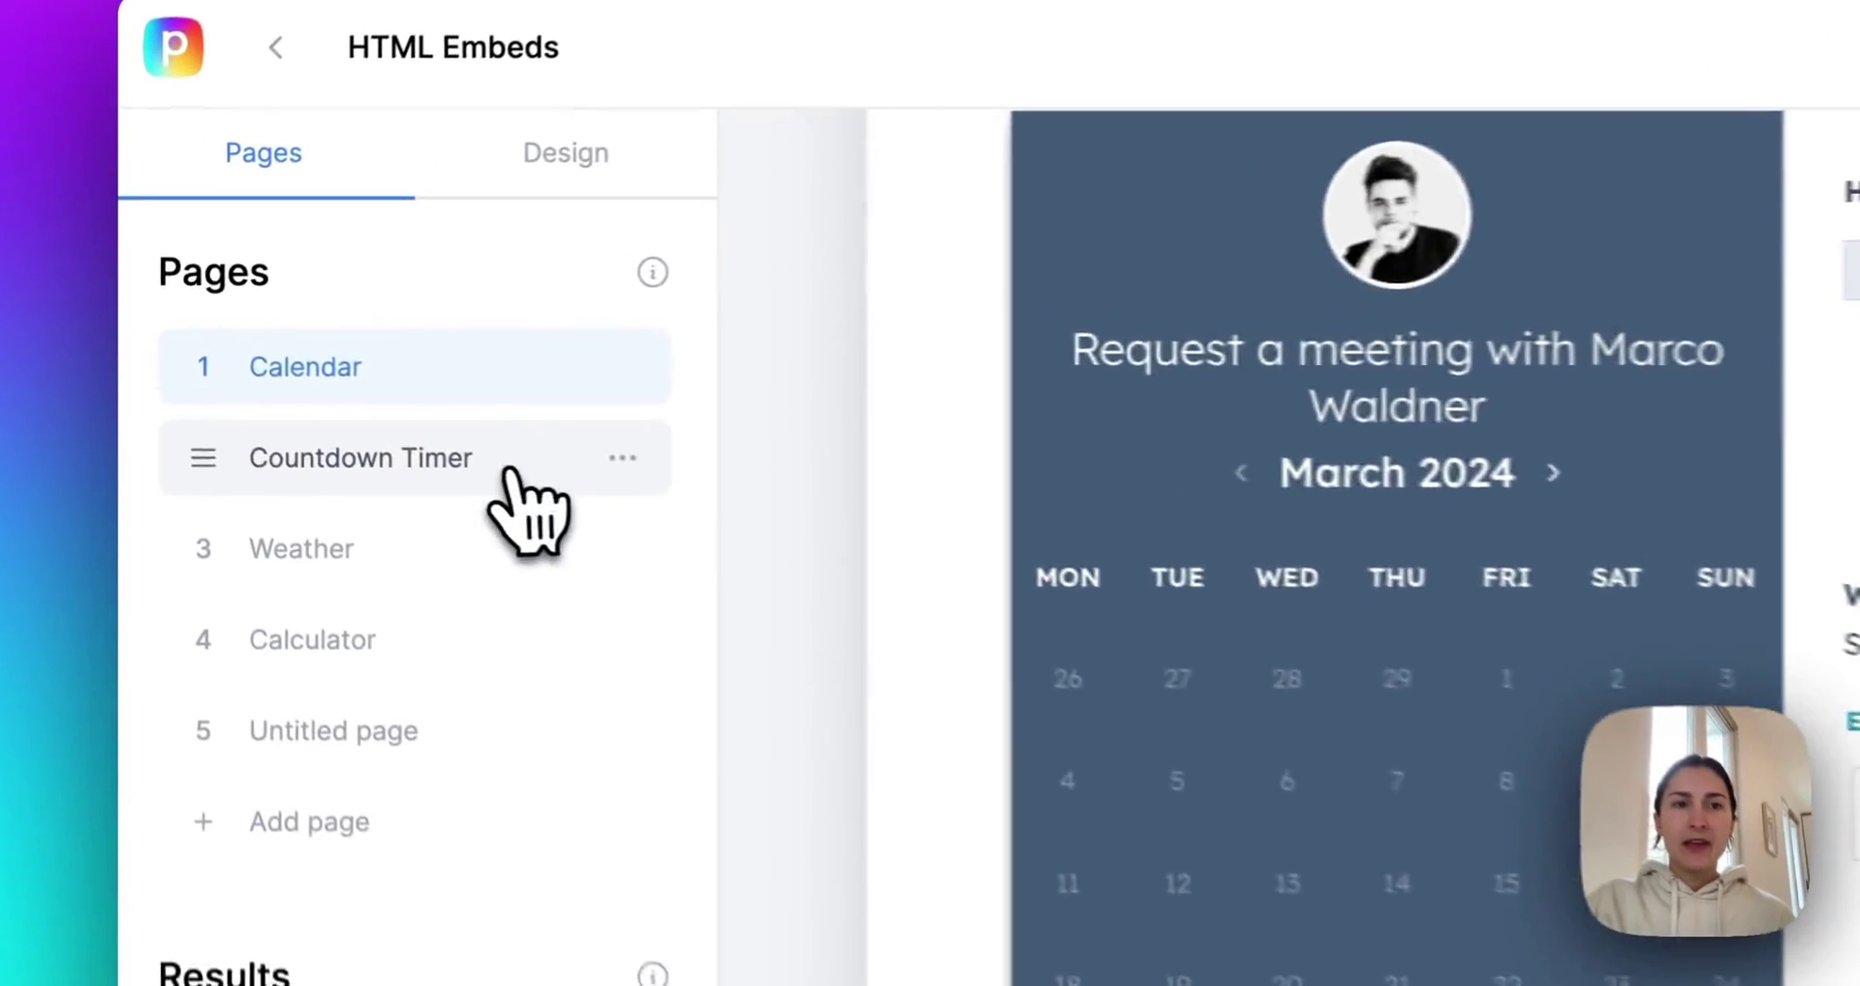
pyautogui.click(351, 399)
pyautogui.scroll(-2, 857, 552)
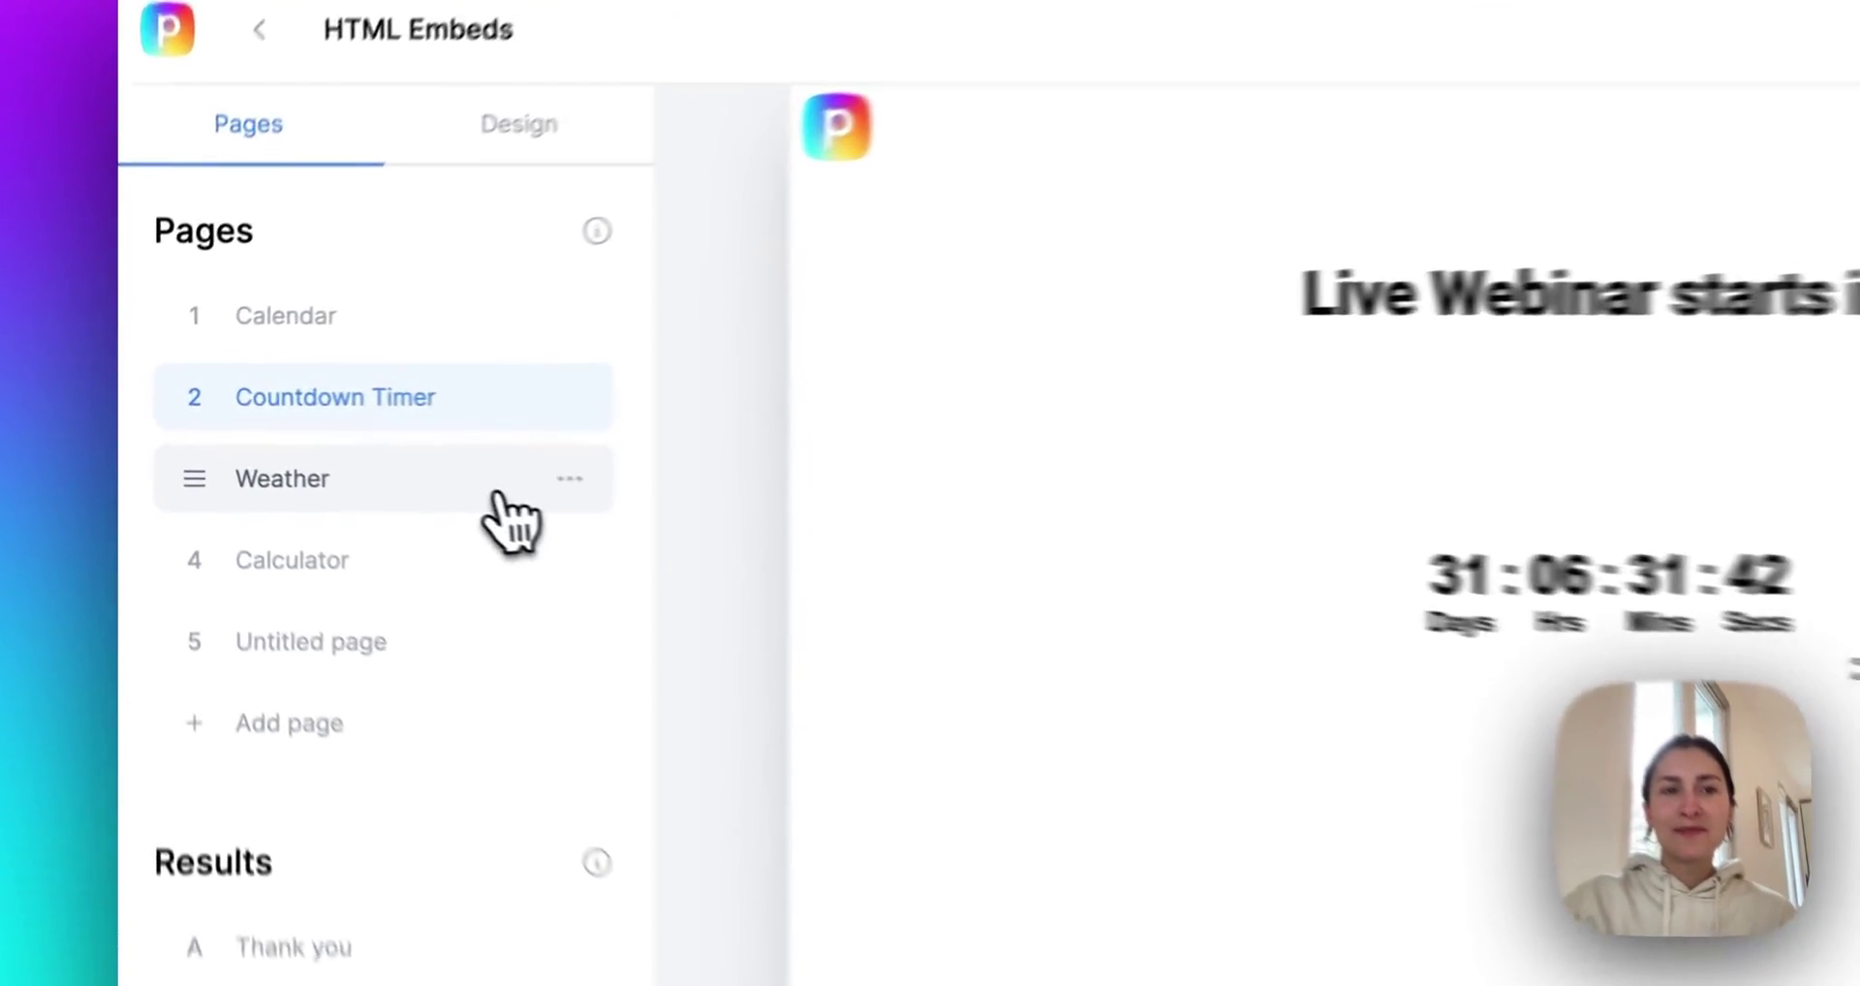
# Review the weather widget on the Weather page and the mortgage calculator on the Calculator page.
pyautogui.click(365, 459)
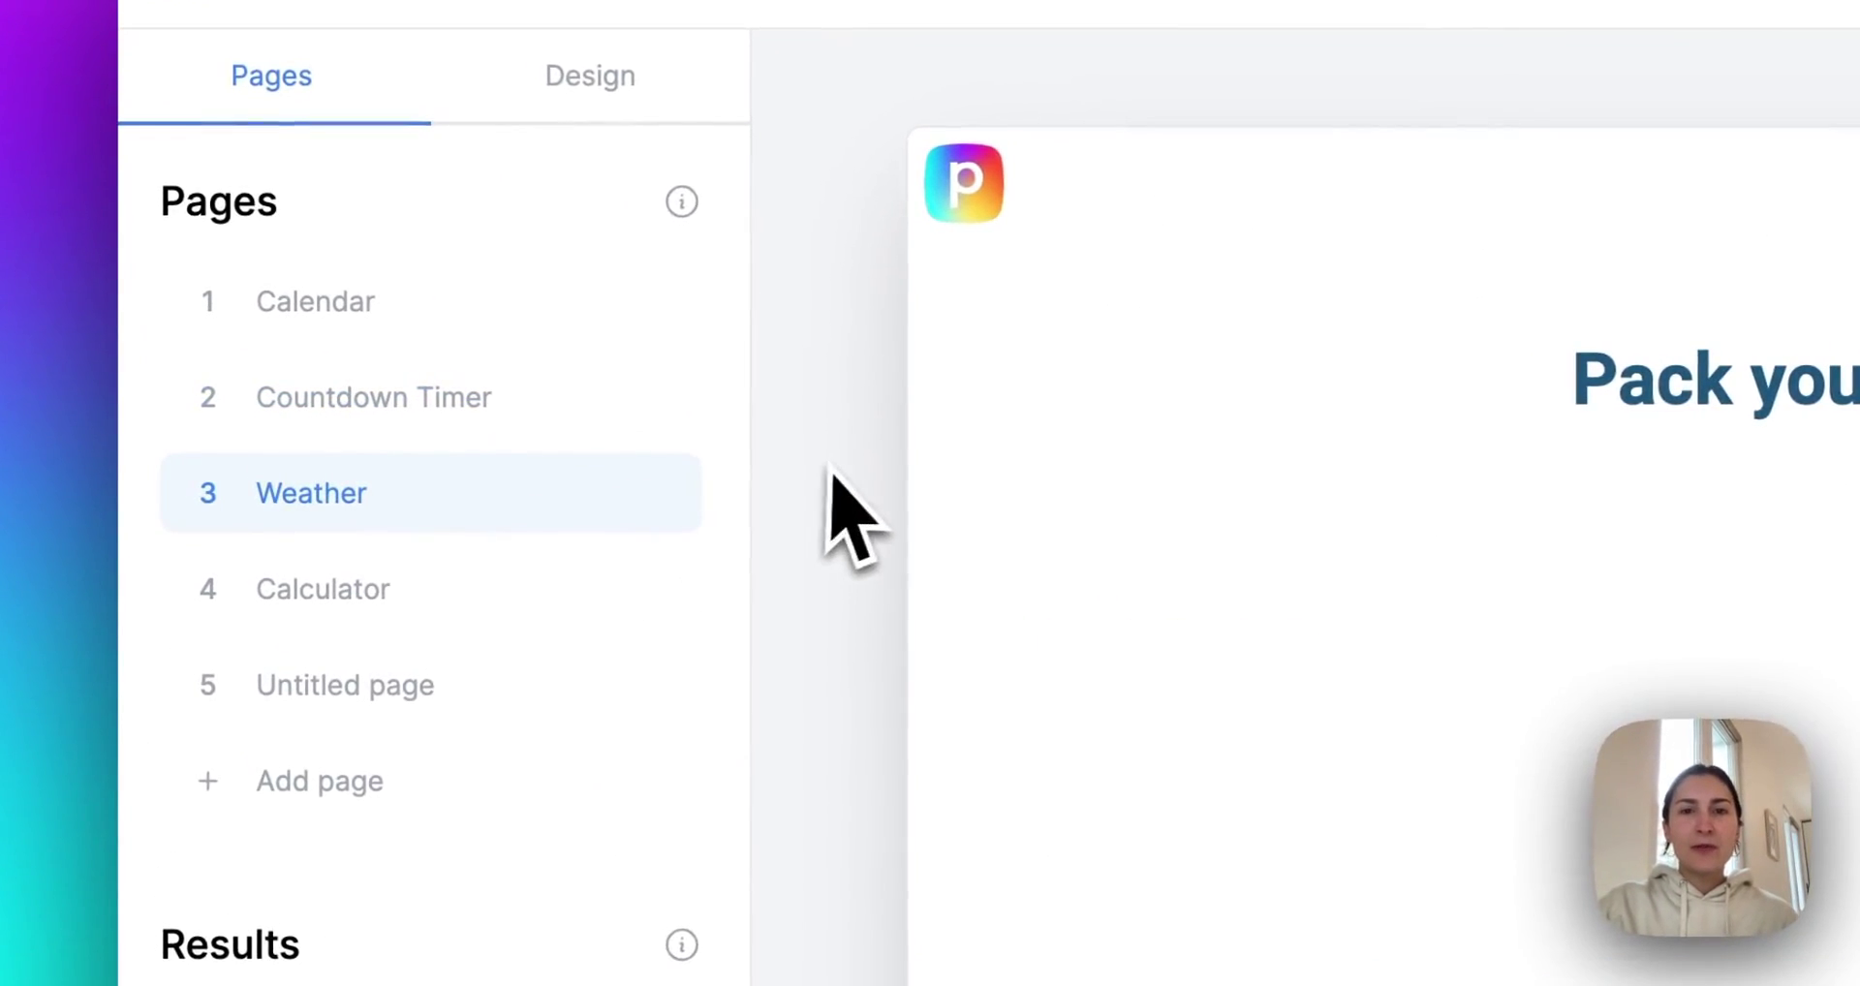
pyautogui.scroll(-3, 837, 465)
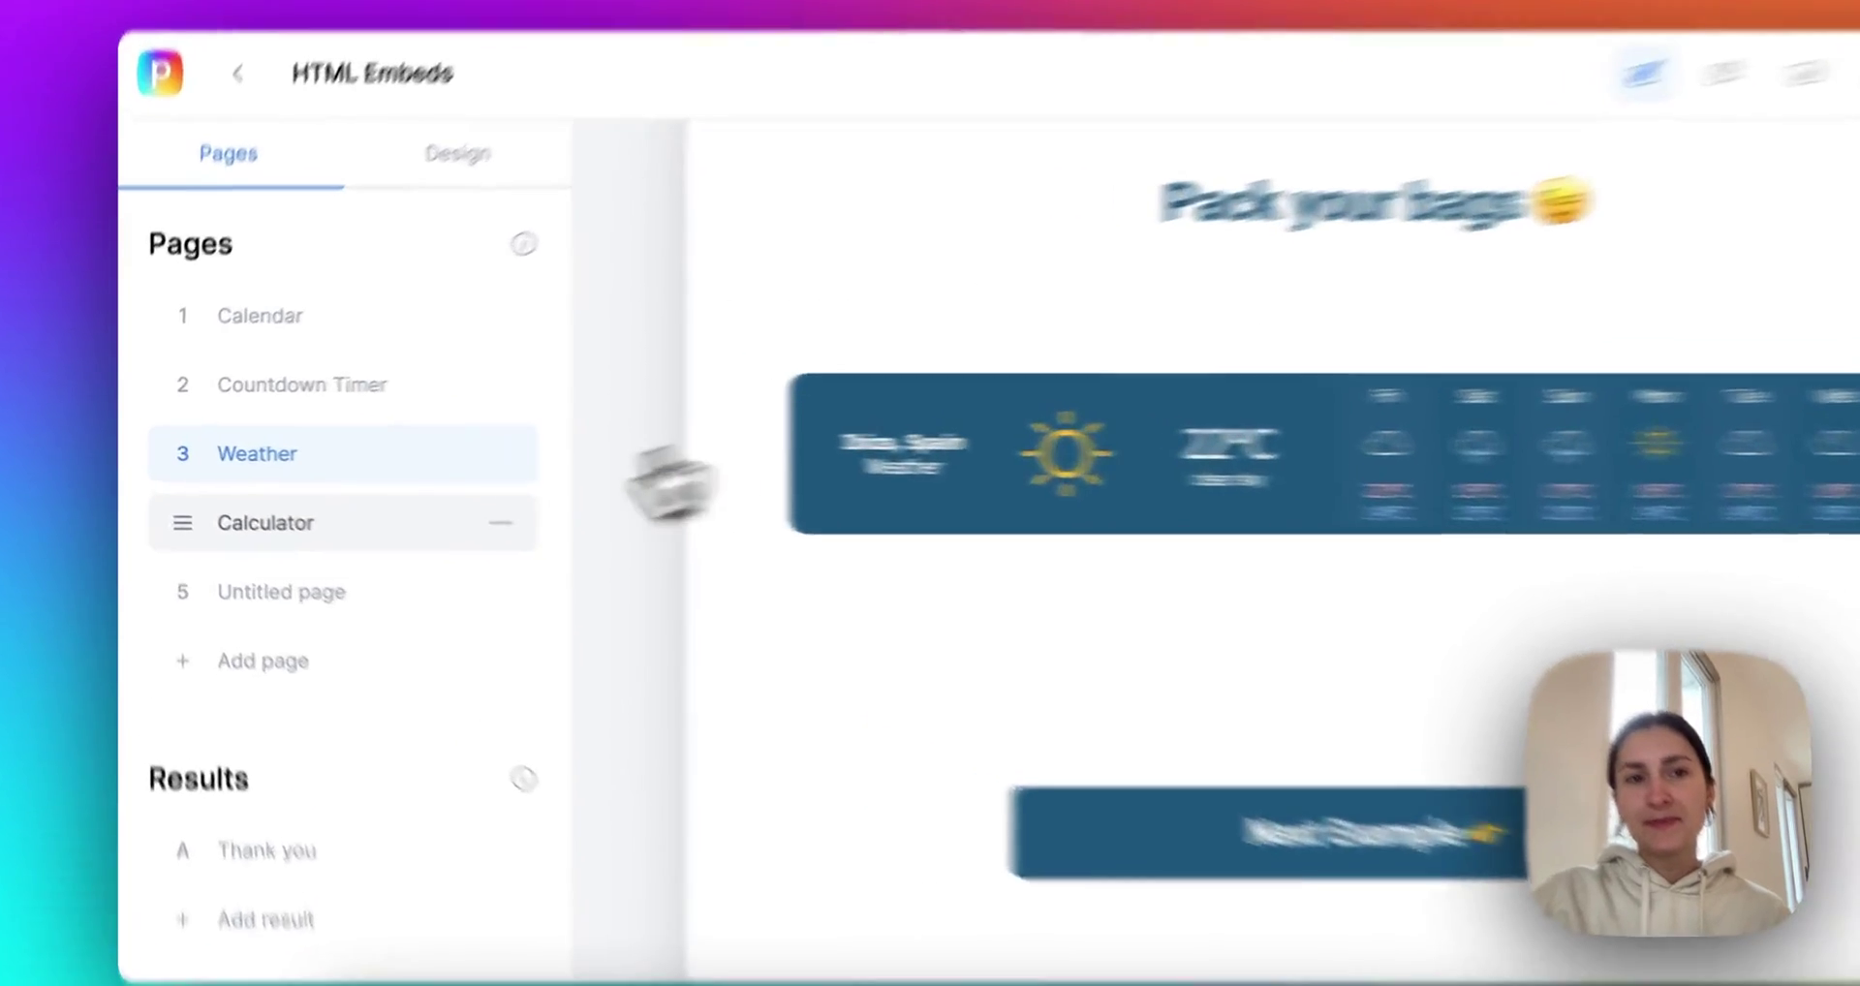
pyautogui.click(316, 508)
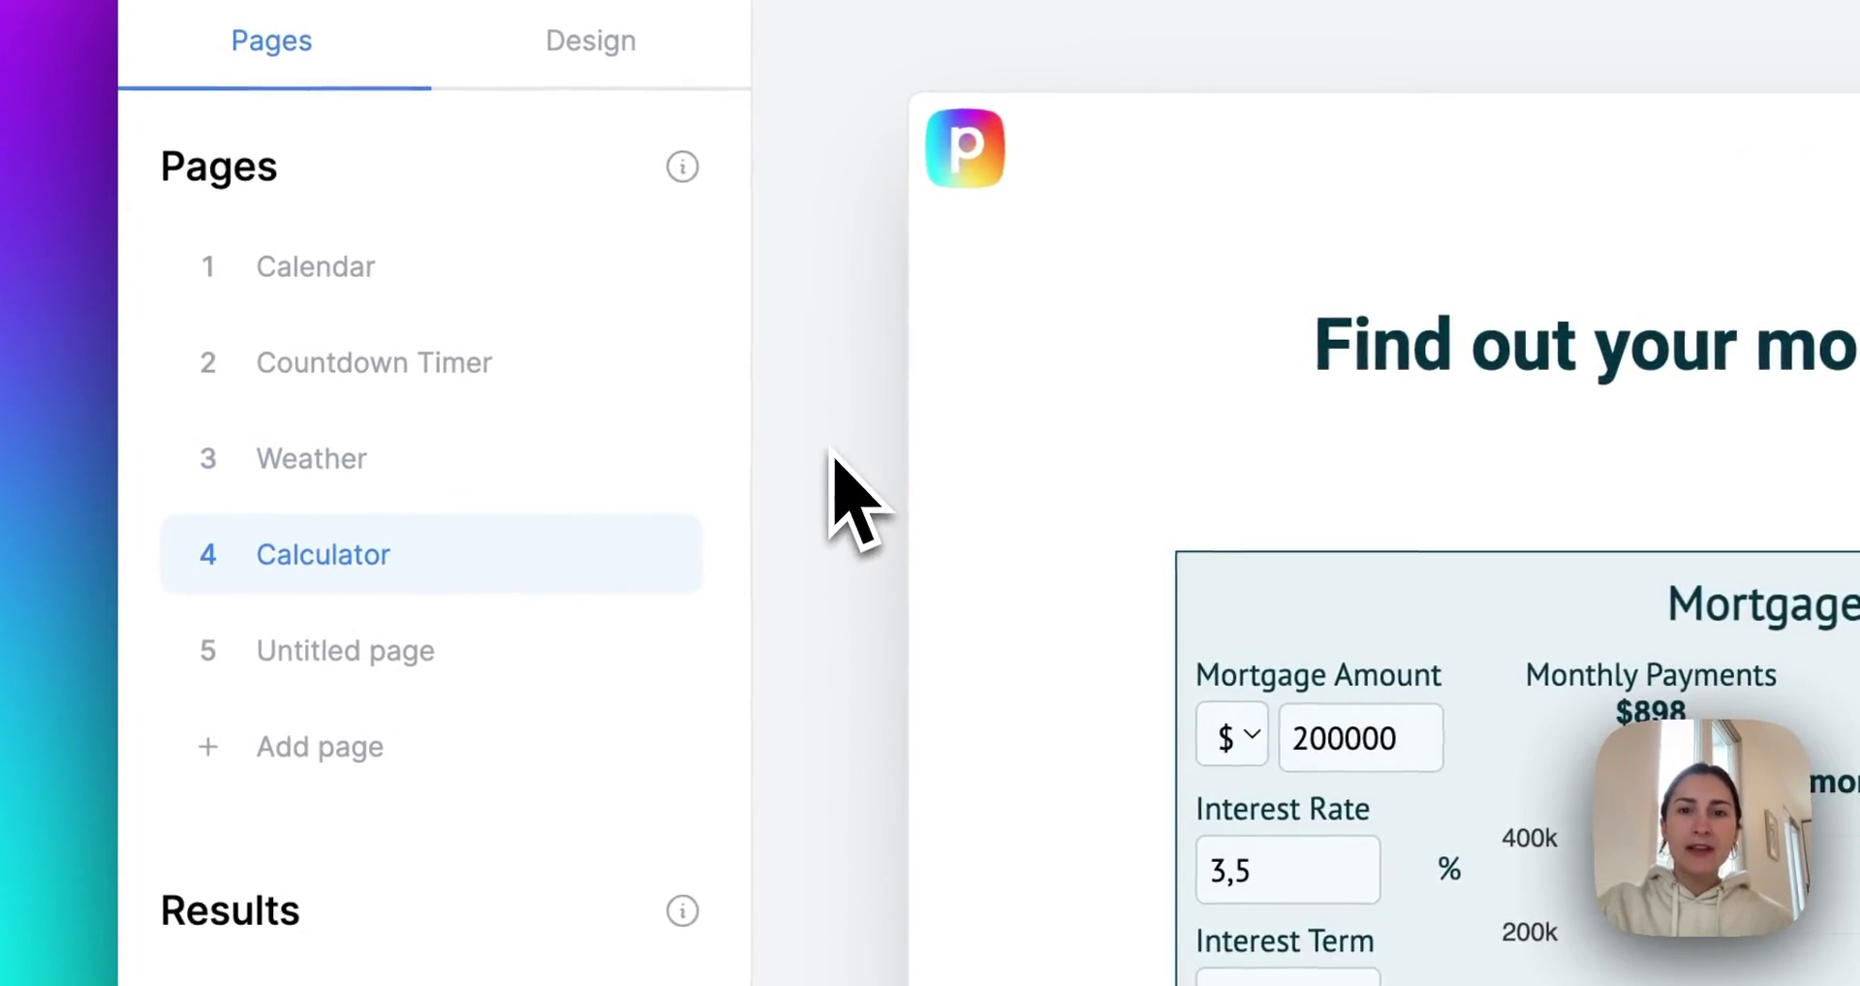
pyautogui.scroll(-3, 853, 499)
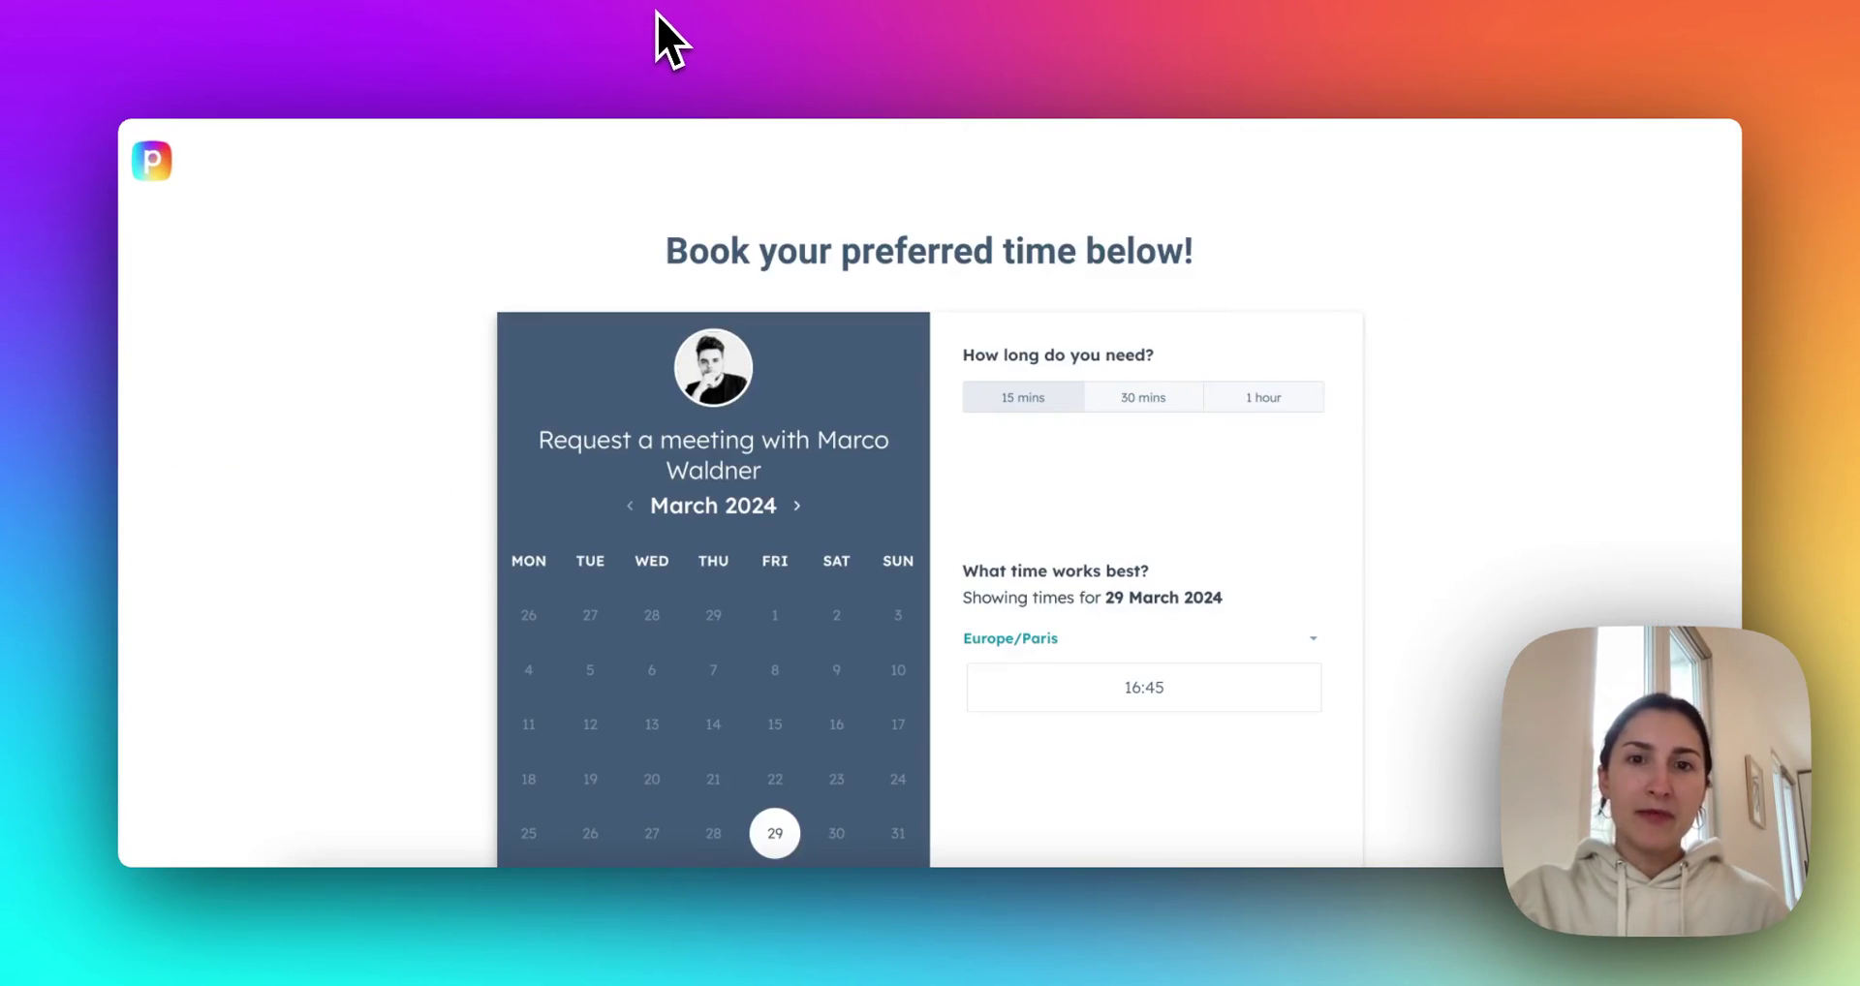
# Pick the 16:45 slot on 29 March 2024 in the booking calendar.
pyautogui.scroll(-5, 427, 382)
pyautogui.scroll(4, 417, 414)
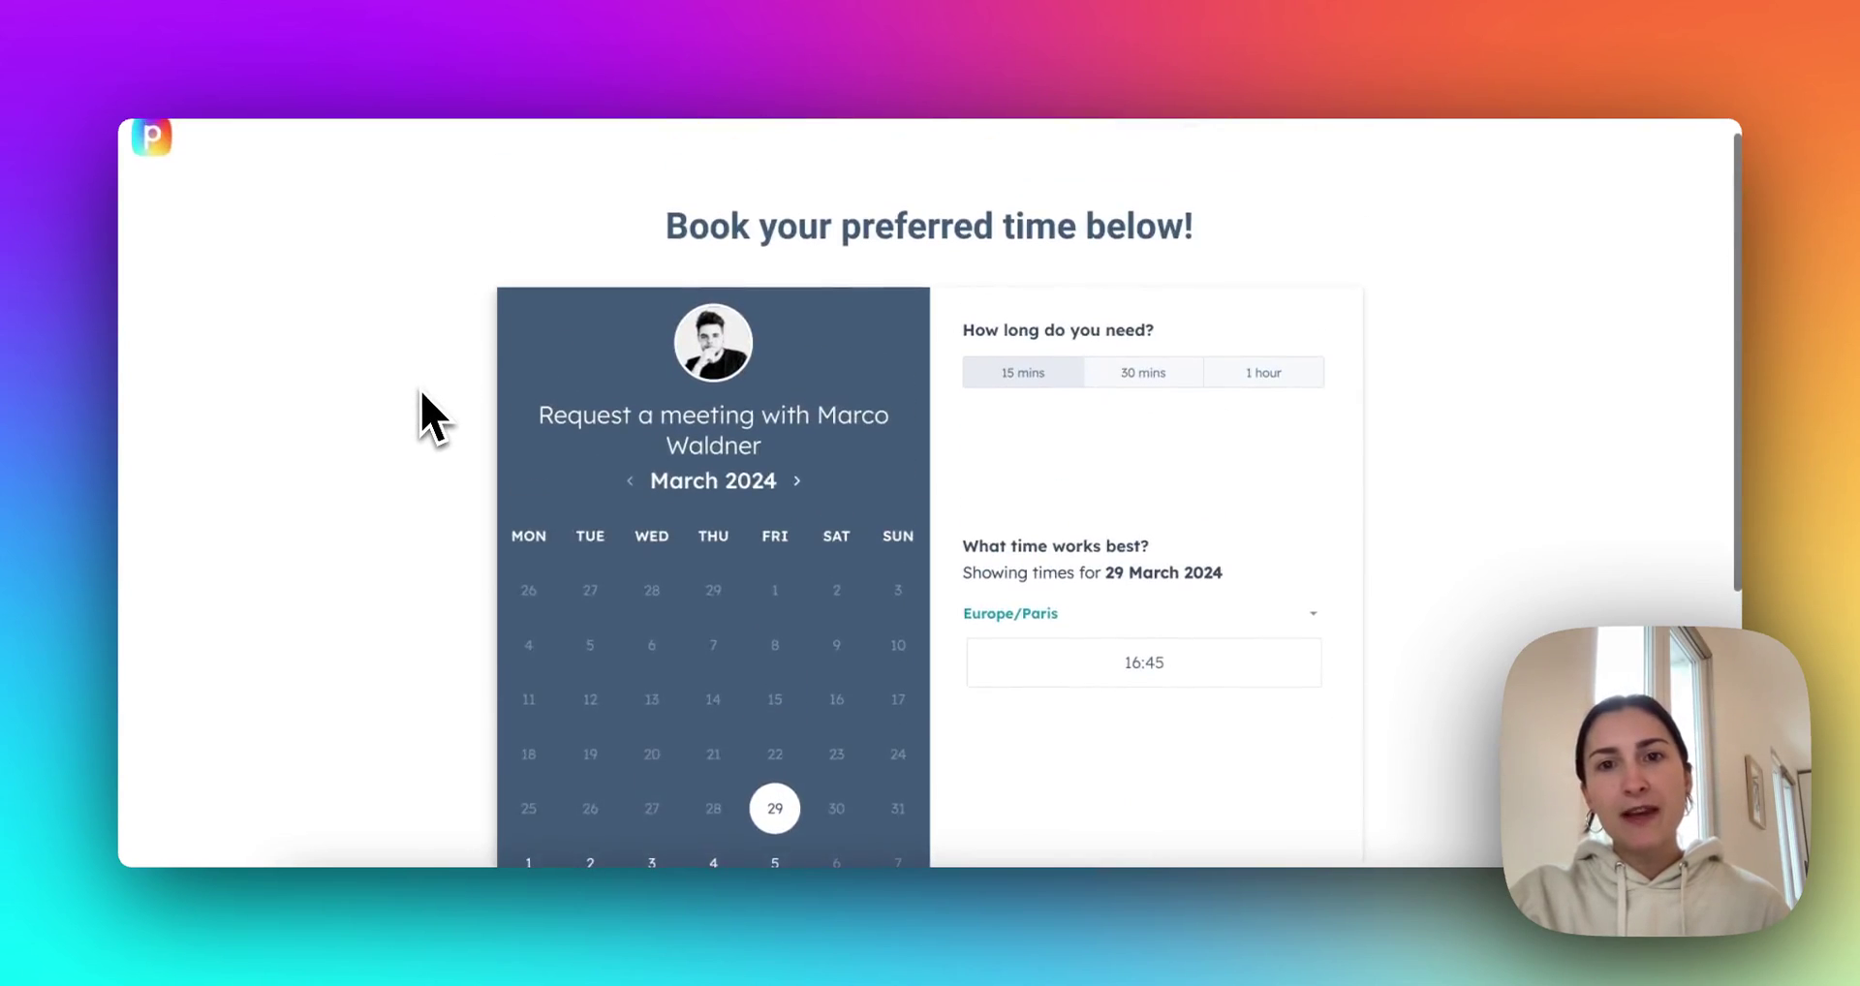
pyautogui.scroll(-2, 422, 397)
pyautogui.click(1143, 534)
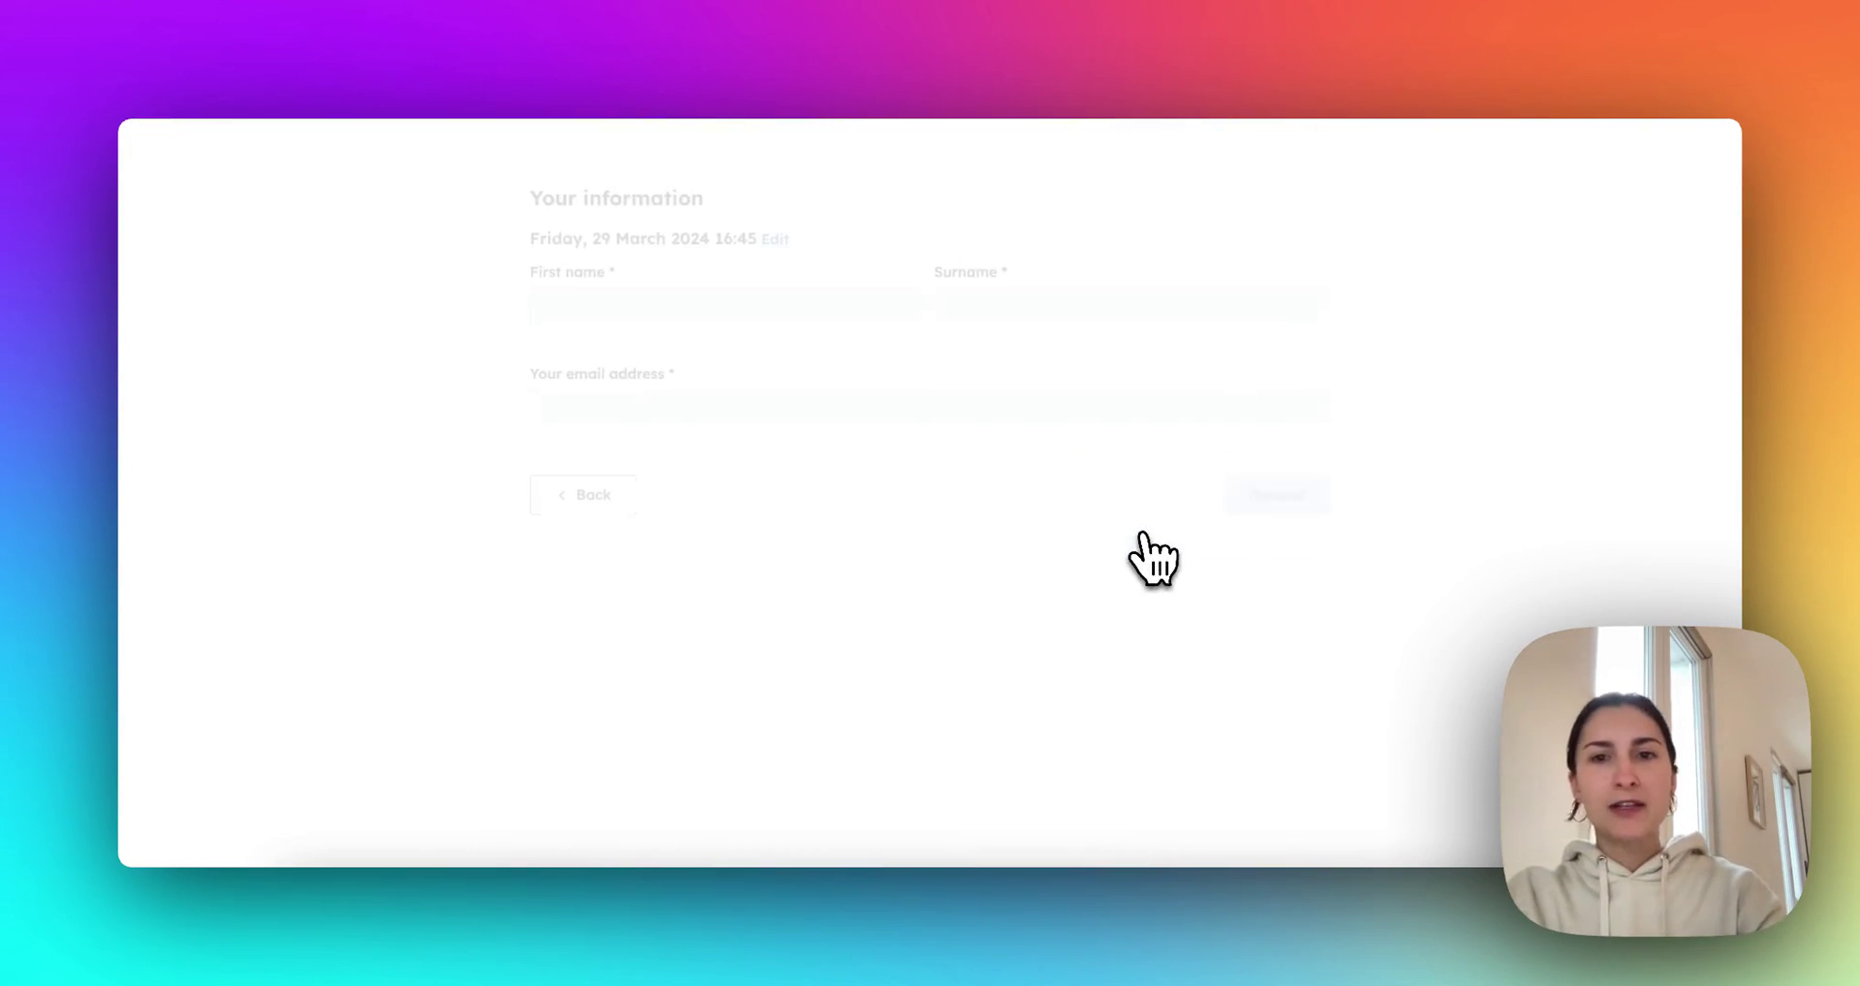
# Enter the attendee's first name, surname and e-mail, submit the request, and continue to the countdown example.
pyautogui.click(852, 308)
pyautogui.write('angie')
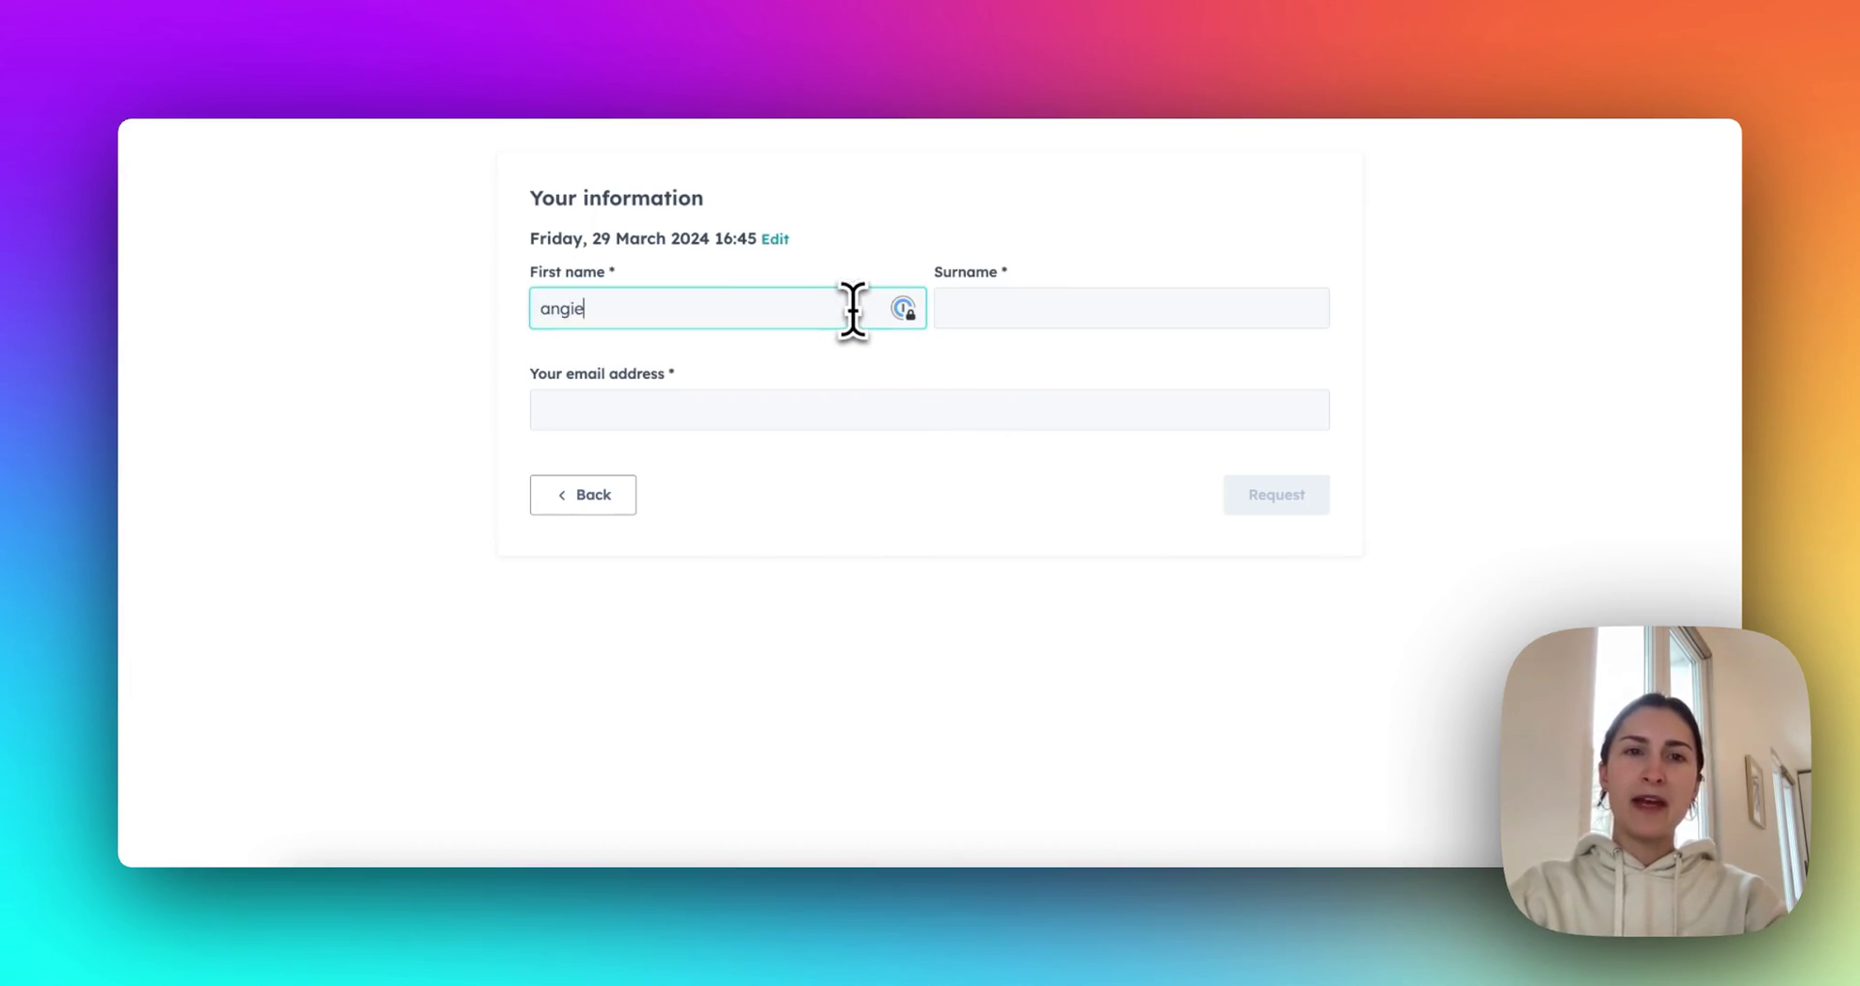
pyautogui.press('Tab')
pyautogui.write('test')
pyautogui.press('Tab')
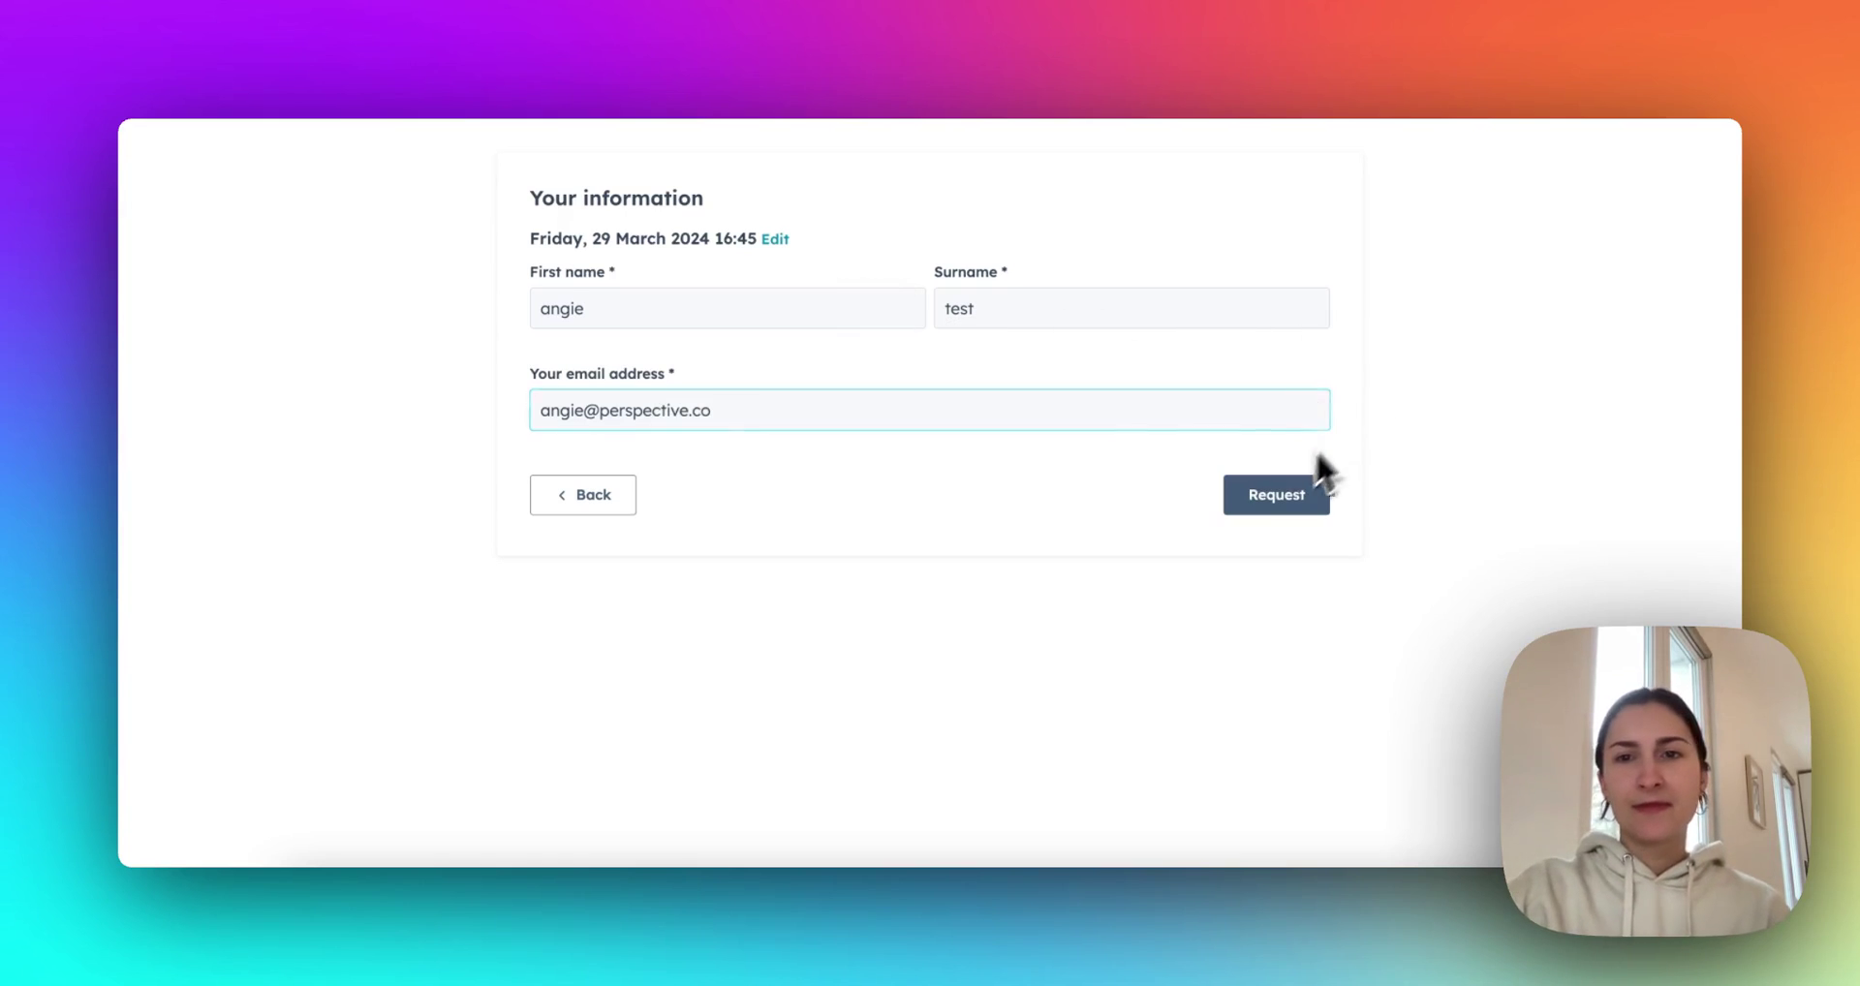
pyautogui.click(1280, 498)
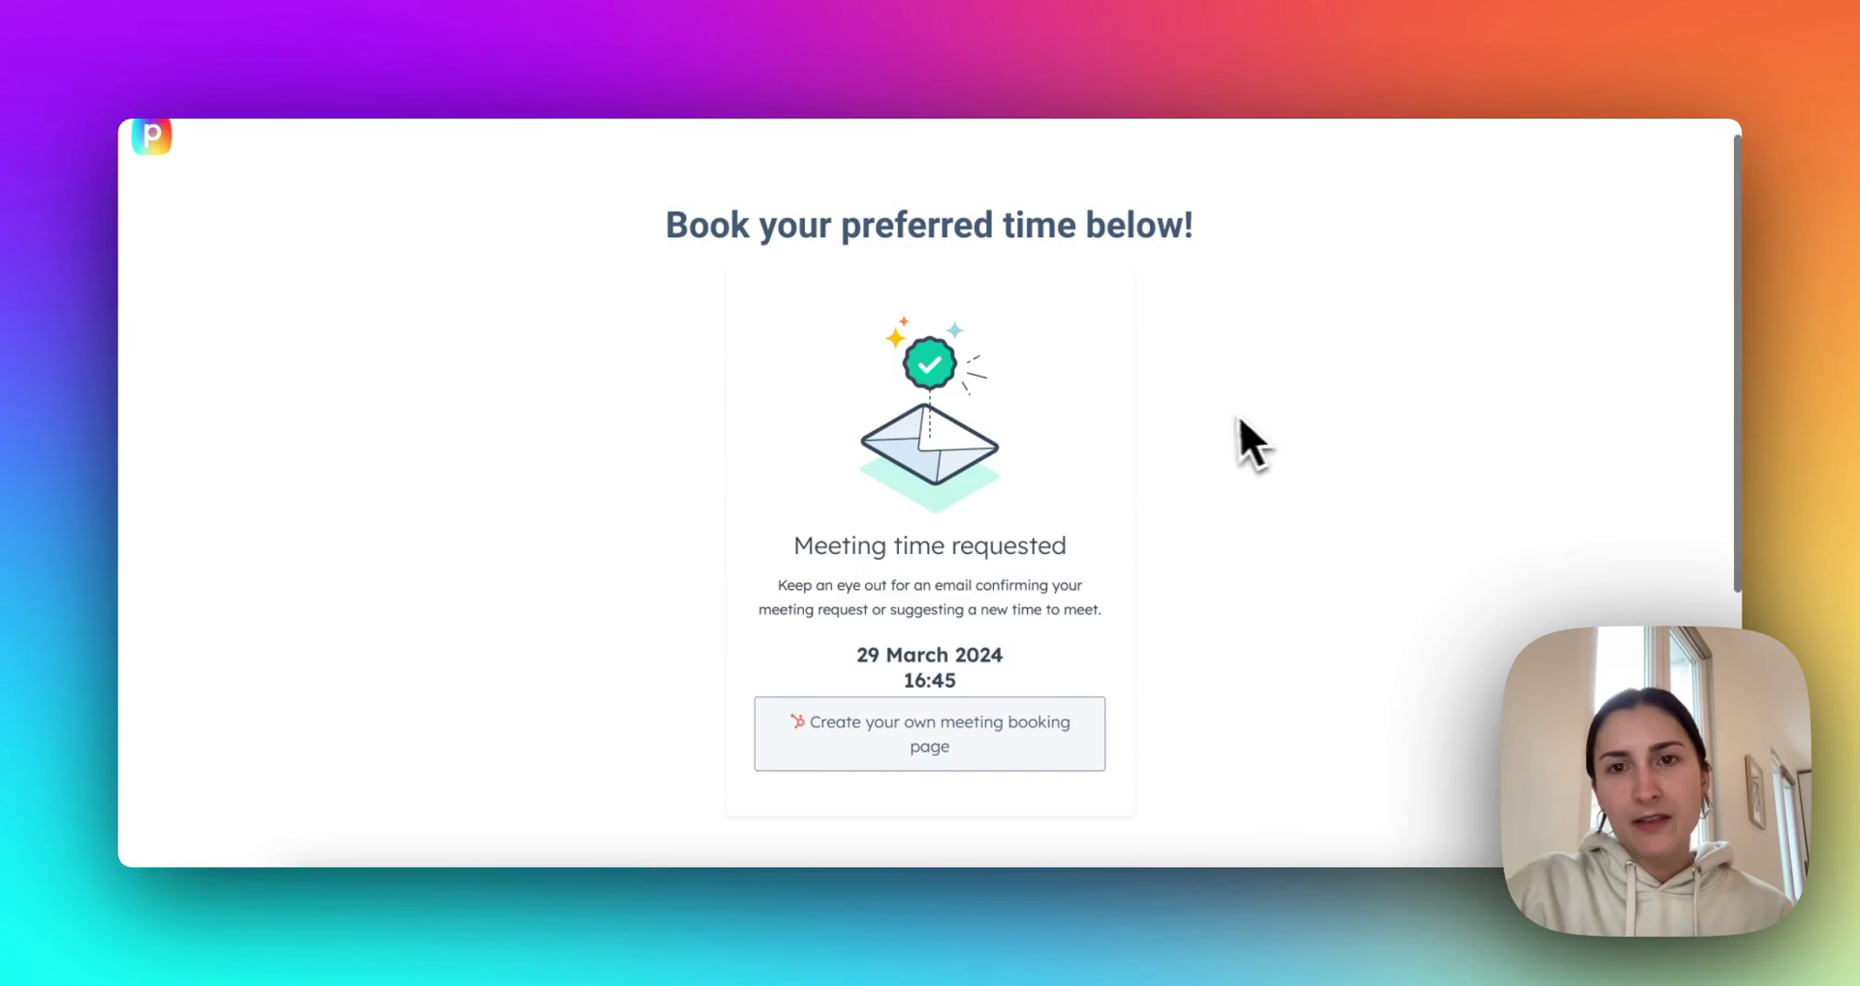
pyautogui.scroll(-5, 1230, 436)
pyautogui.click(1034, 667)
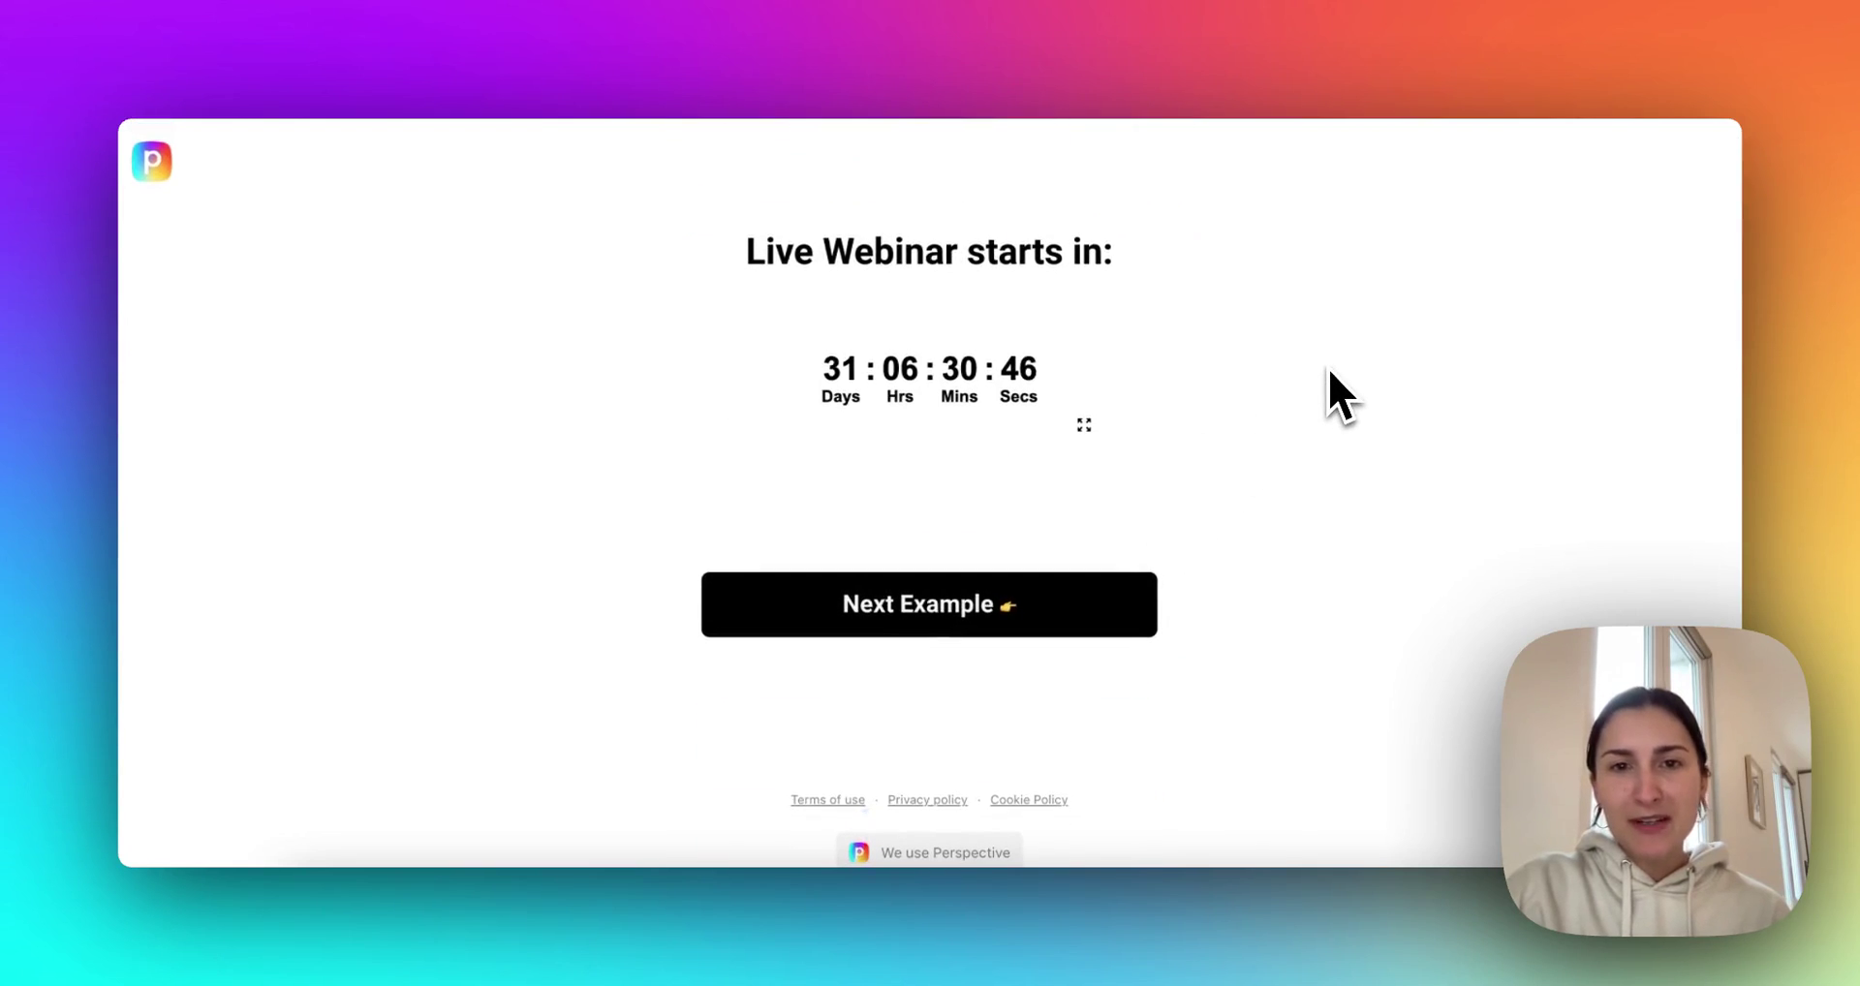
# On the mortgage calculator, set interest rate 4 and term 10 years, then recalculate.
pyautogui.click(1058, 604)
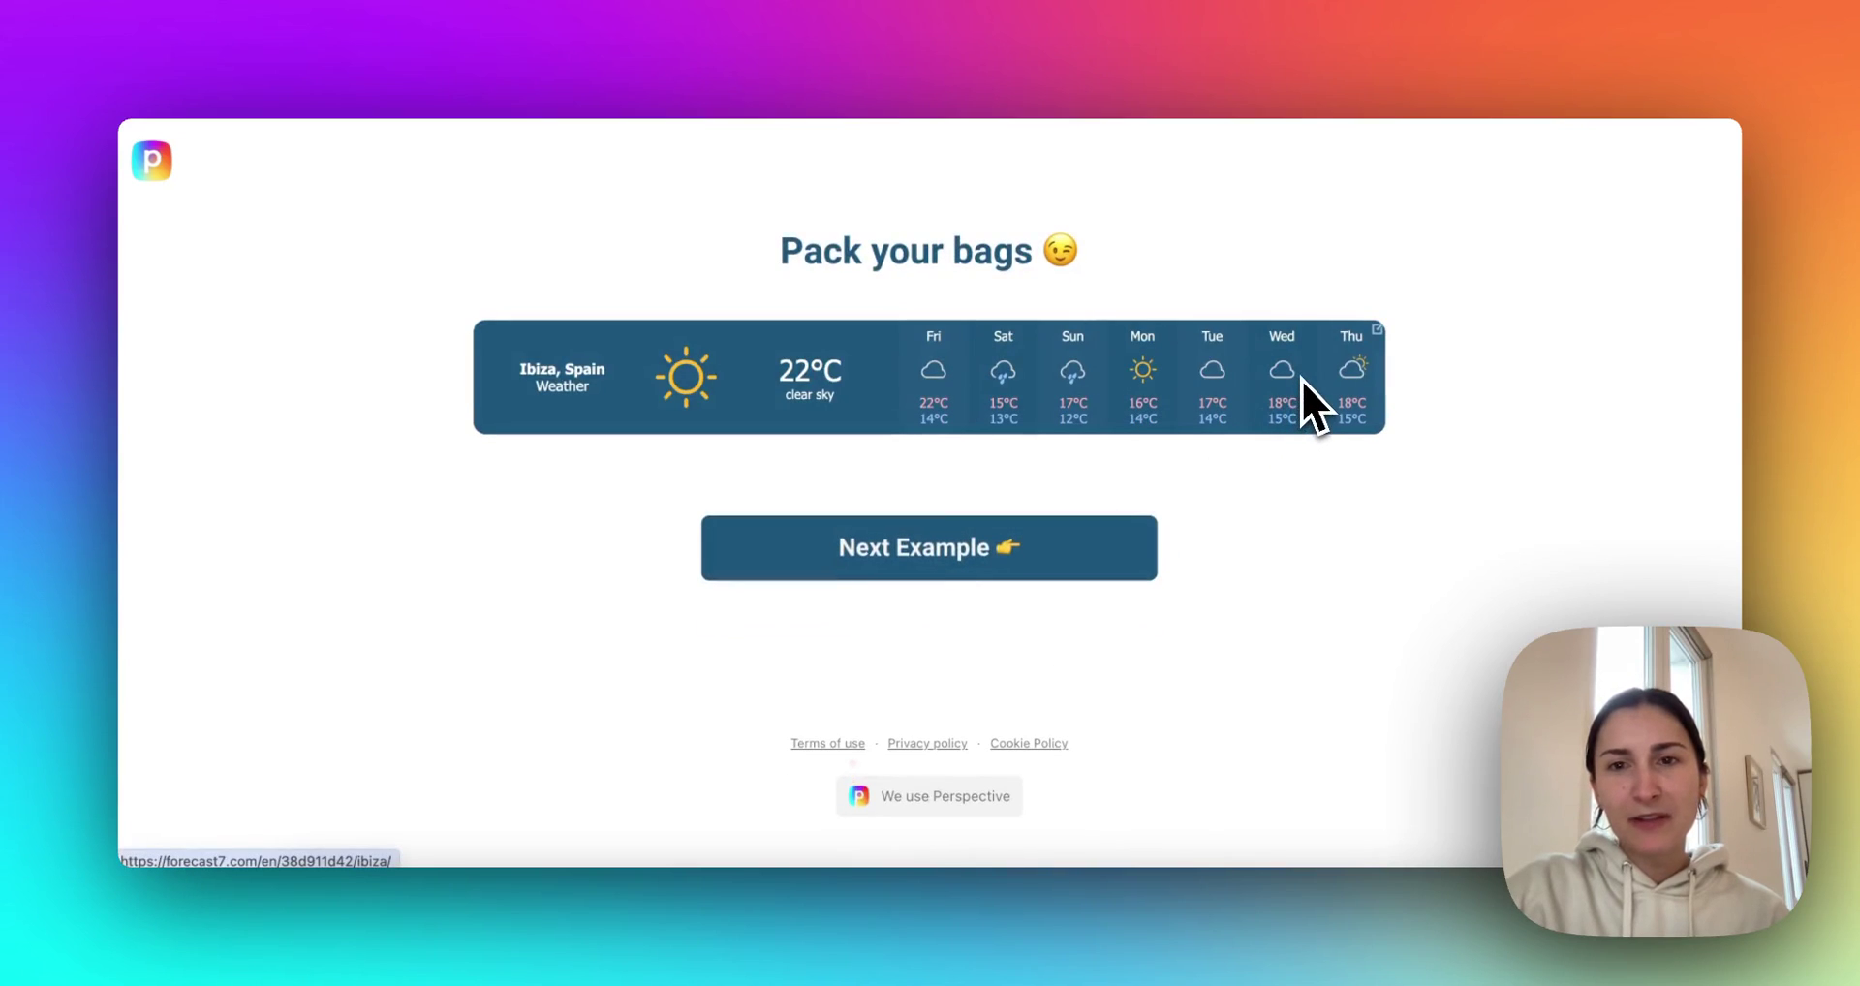
pyautogui.click(1114, 548)
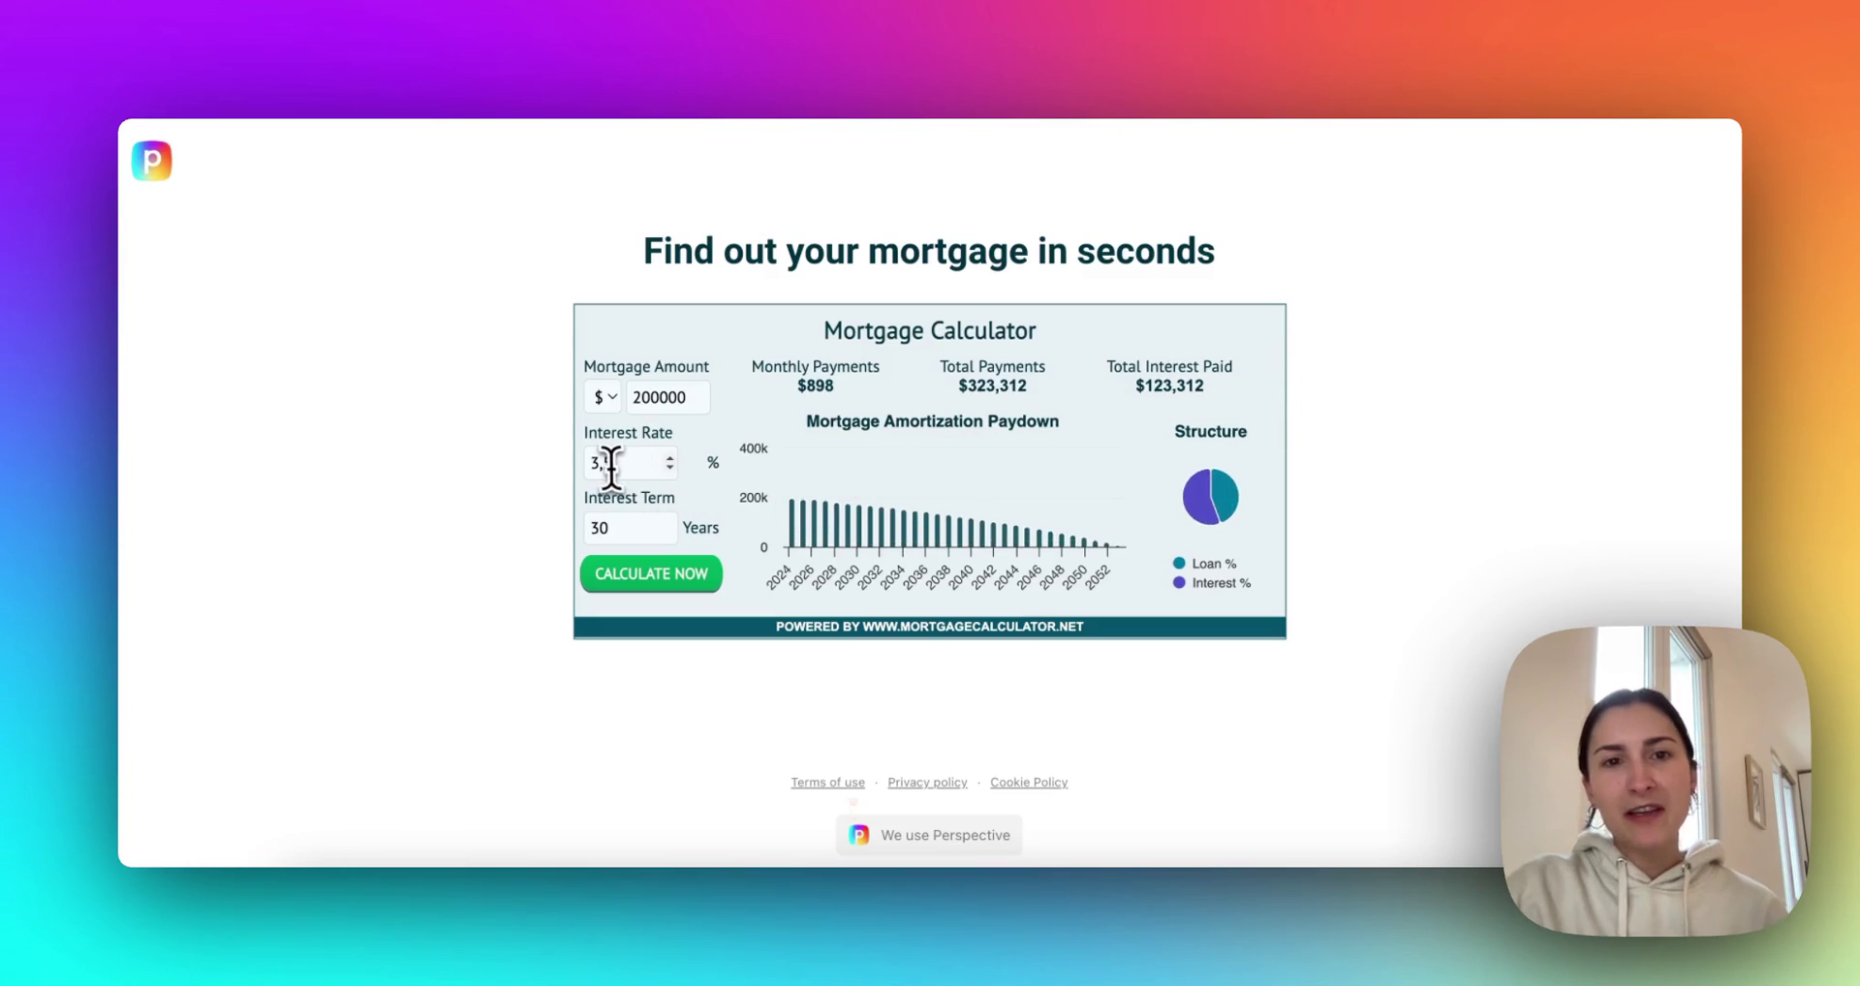
pyautogui.doubleClick(610, 465)
pyautogui.write('4')
pyautogui.doubleClick(602, 525)
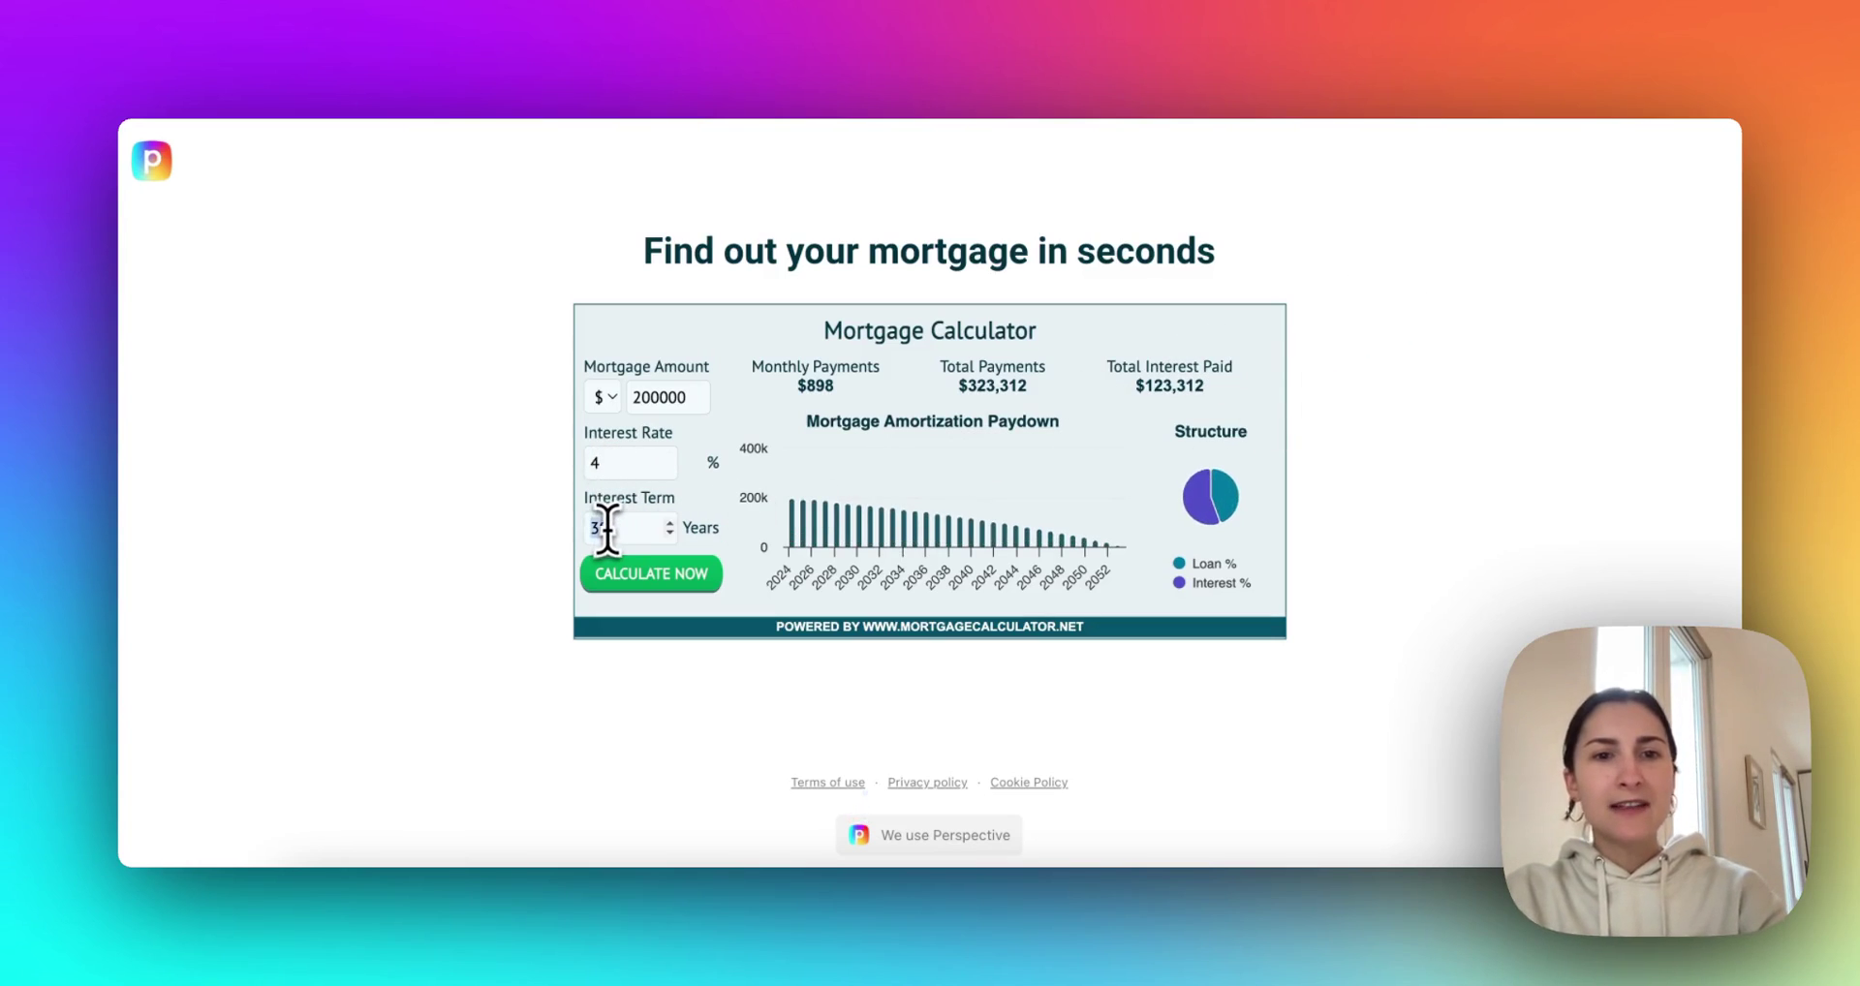
pyautogui.write('10')
pyautogui.click(616, 584)
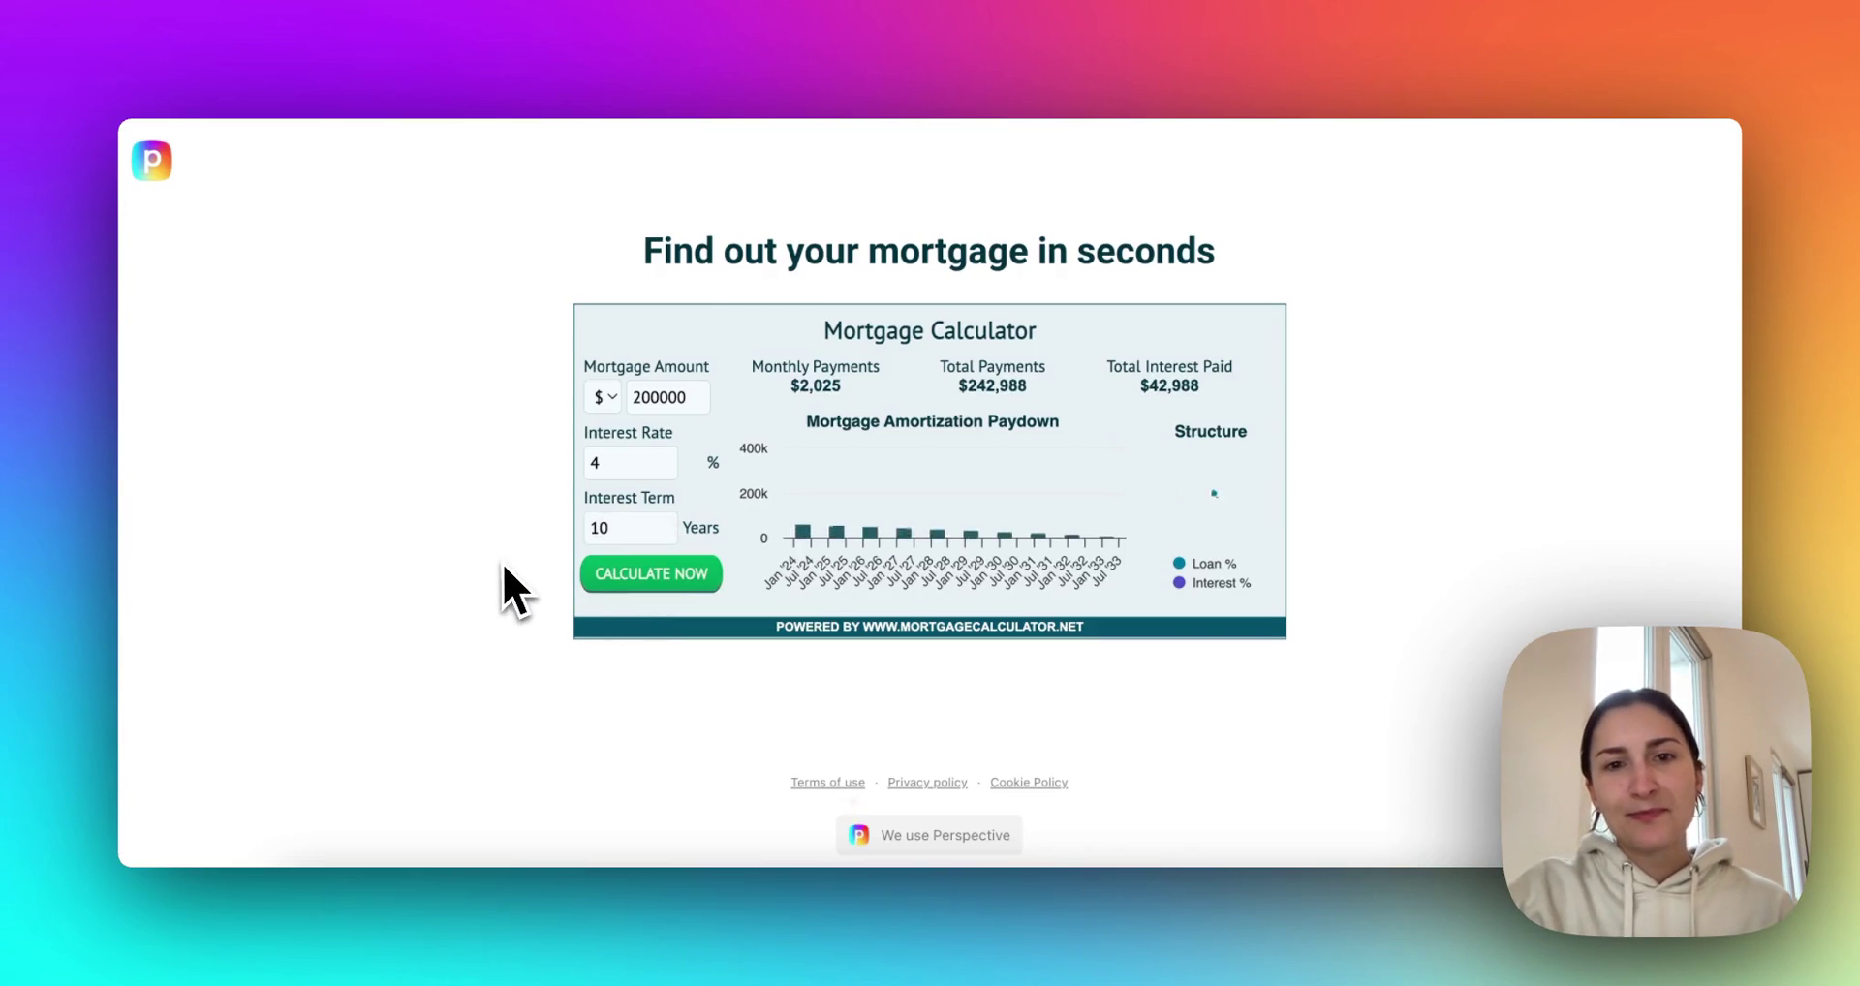